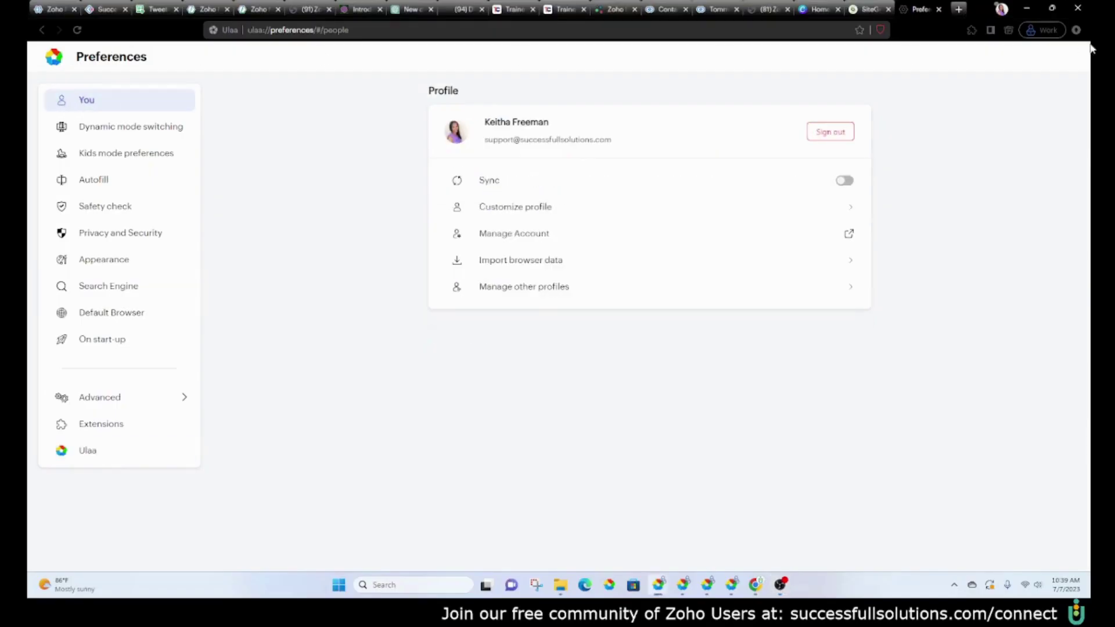
- Reopen Preferences, then search 'zoho ulaa' in a new tab
click(1077, 30)
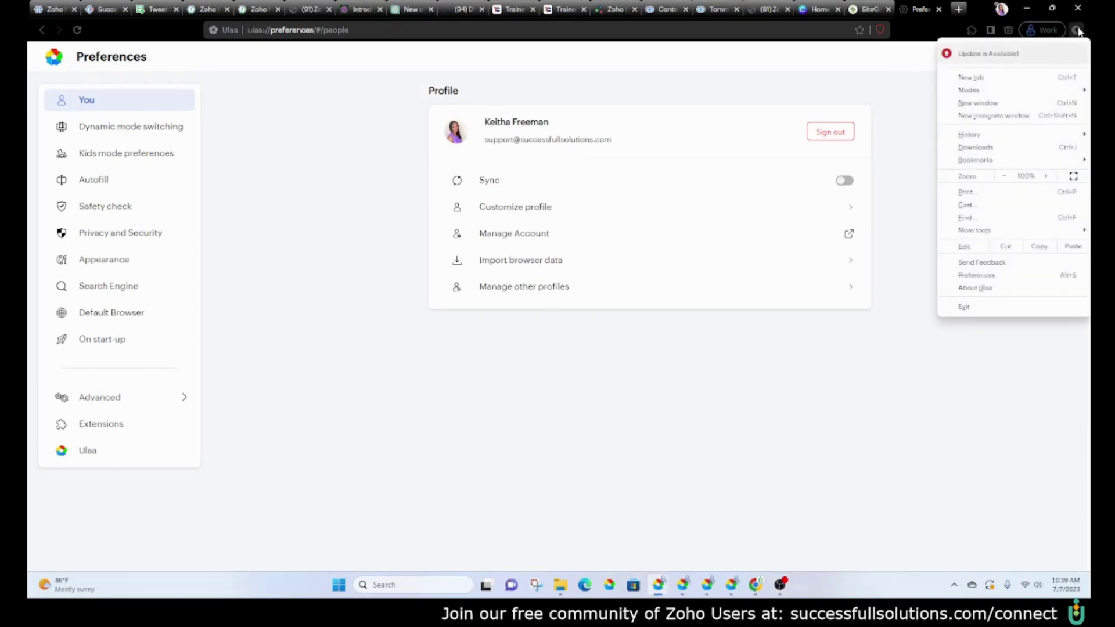
click(991, 276)
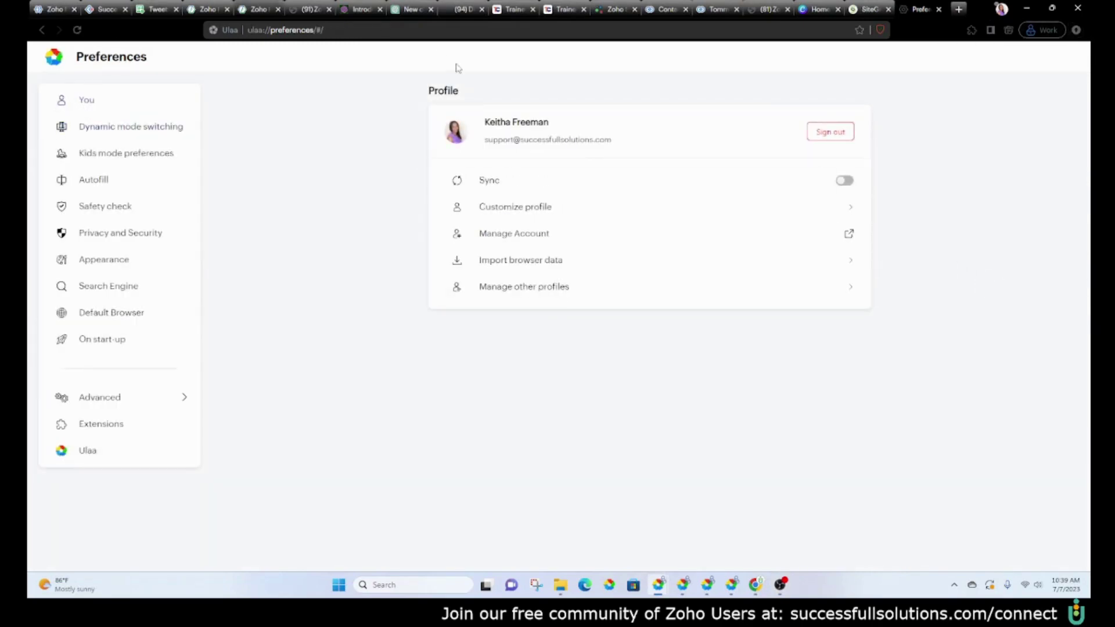
click(958, 9)
text(zoho)
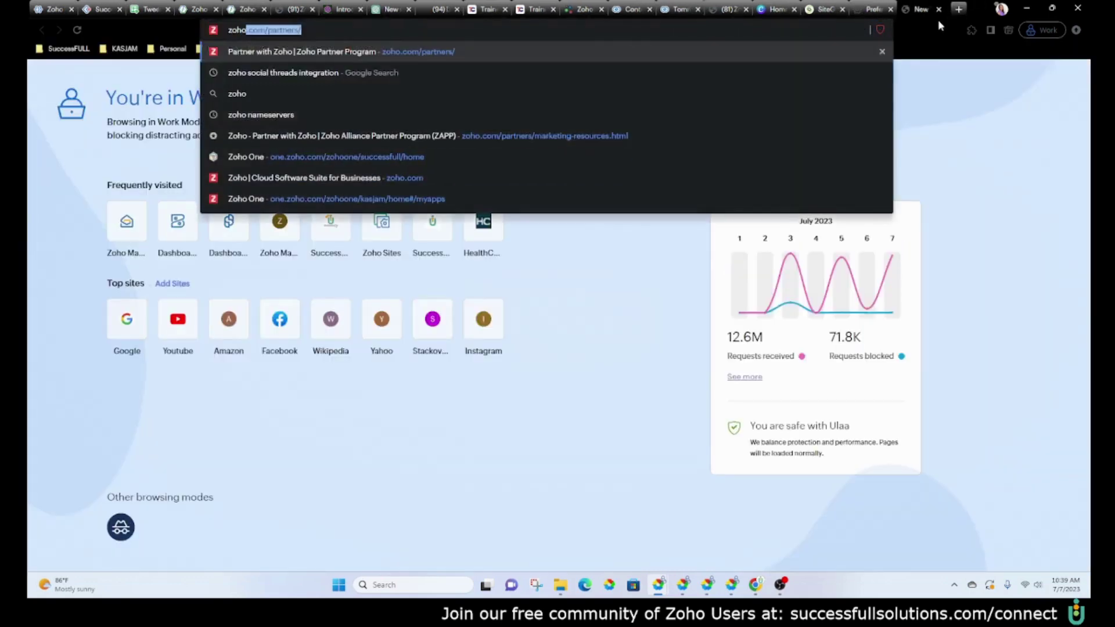
text( ull)
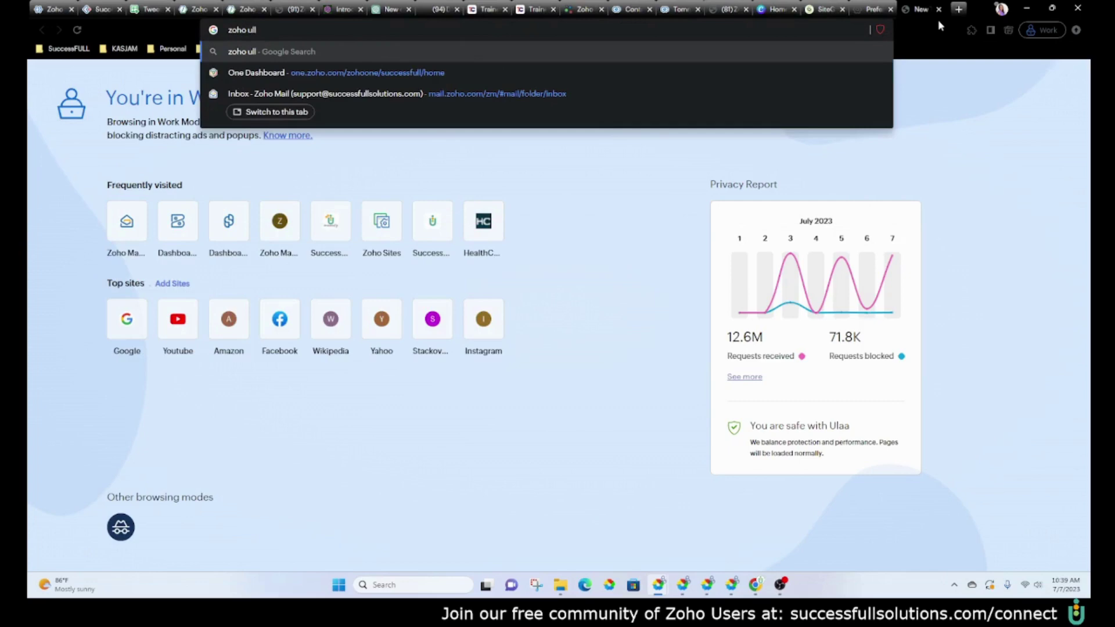
key(BackSpace)
text(aa)
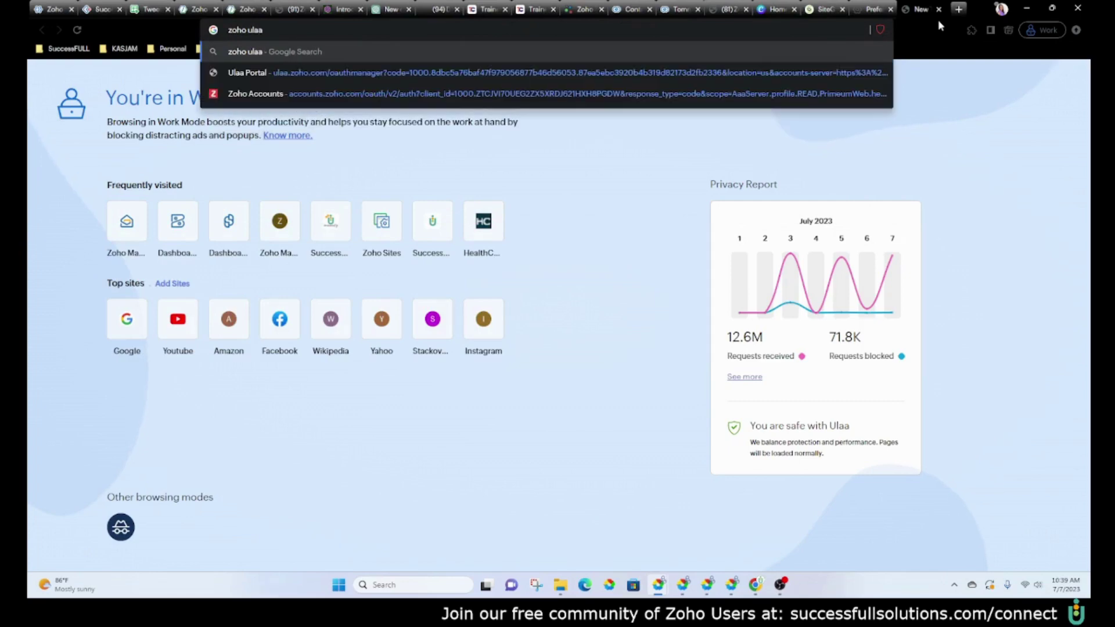
key(Return)
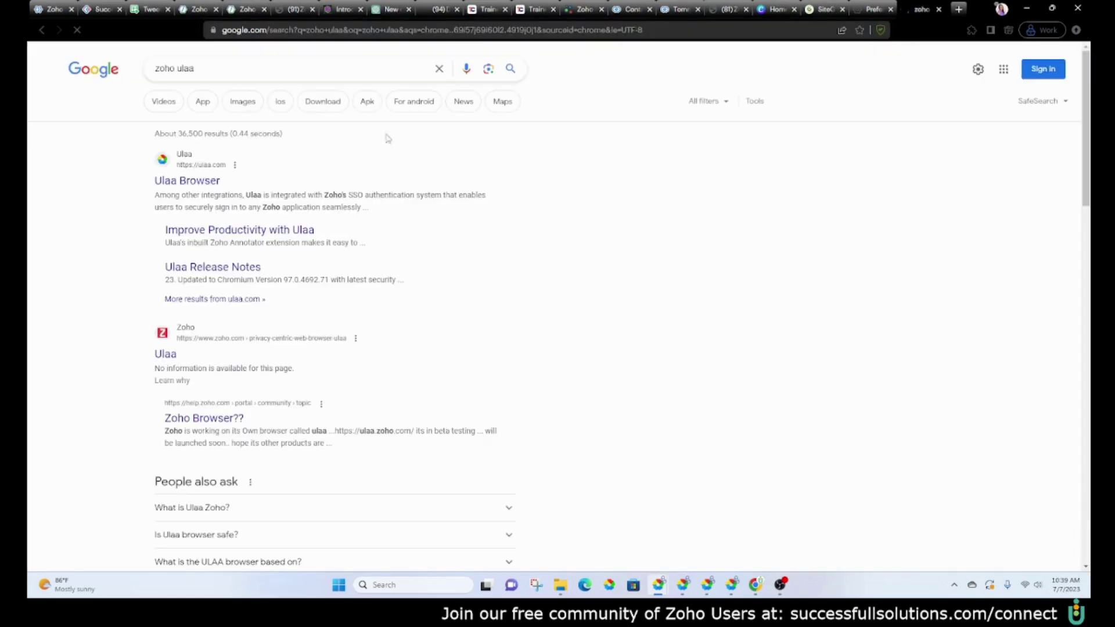
- Open the Ulaa Browser result on ulaa.com, scroll it, and return to Preferences
click(158, 185)
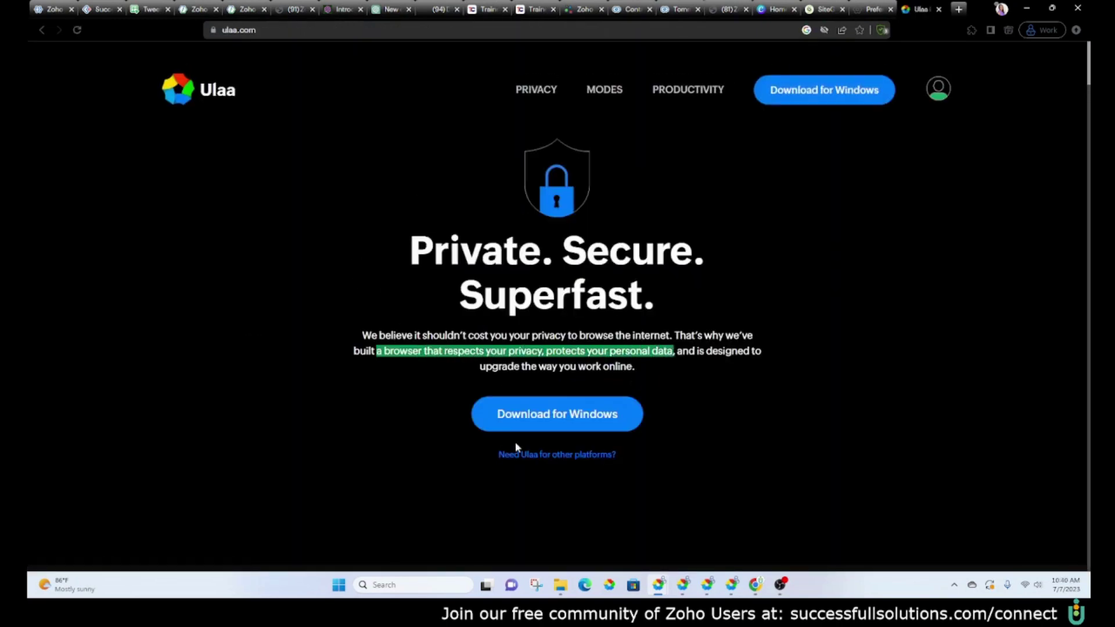
scroll(754, 366, down, 1)
scroll(754, 365, down, 3)
click(889, 10)
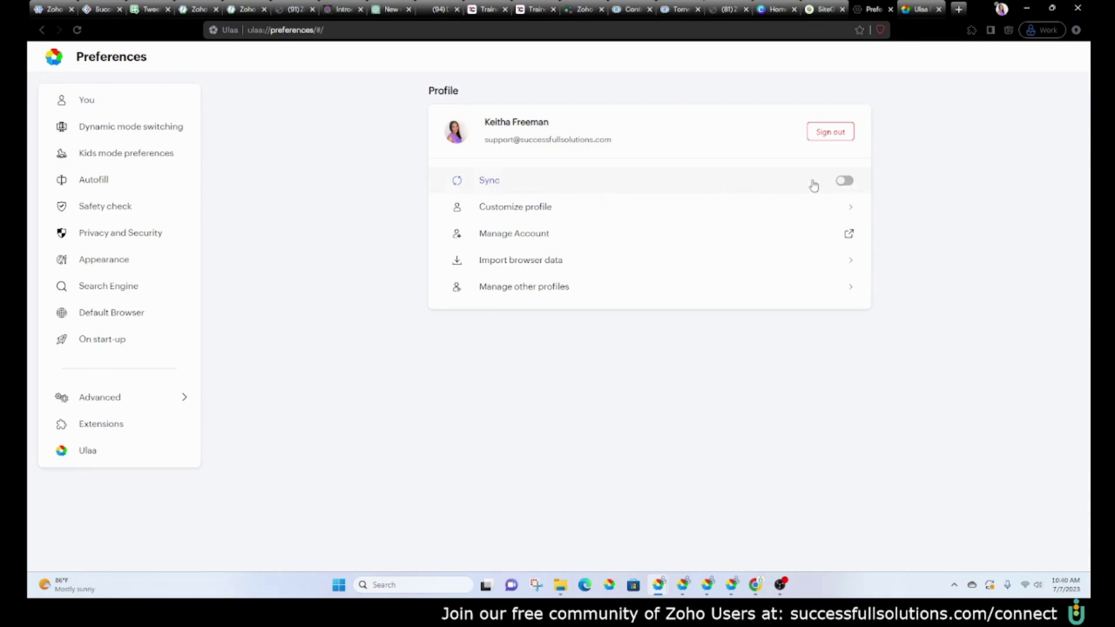
- Start Sync but cancel the Sync Passphrase dialog, then open Customize profile
click(845, 182)
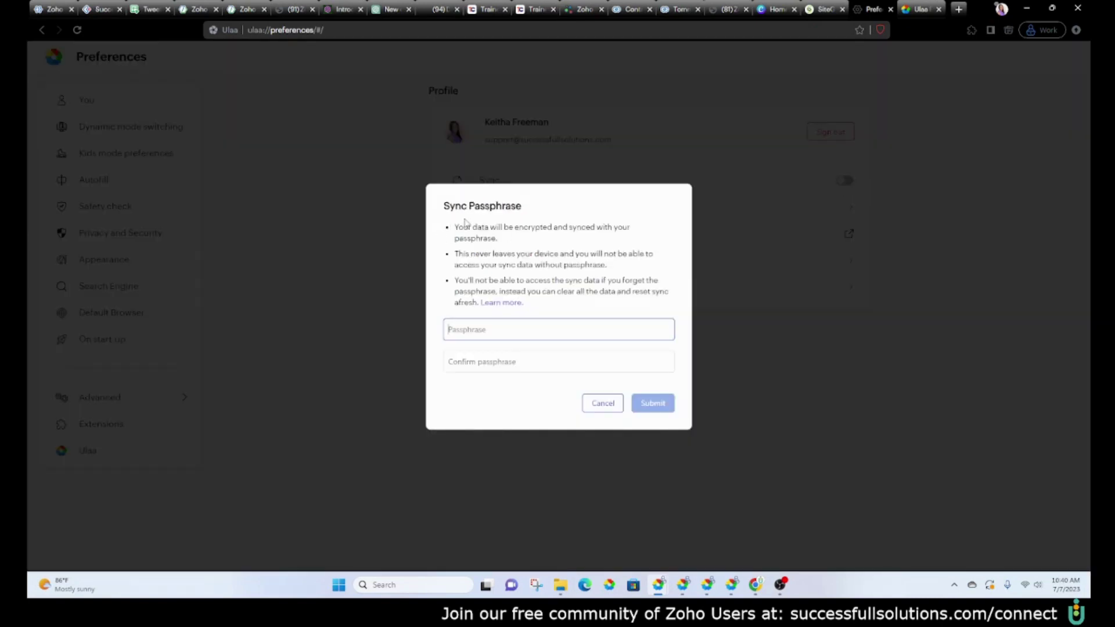
click(601, 405)
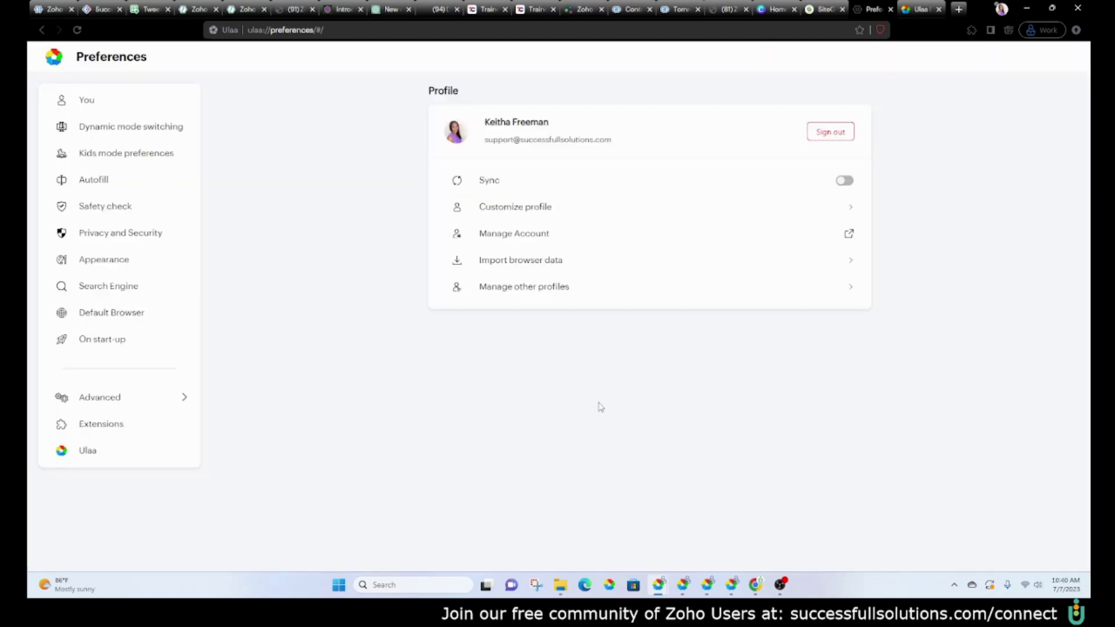
click(527, 208)
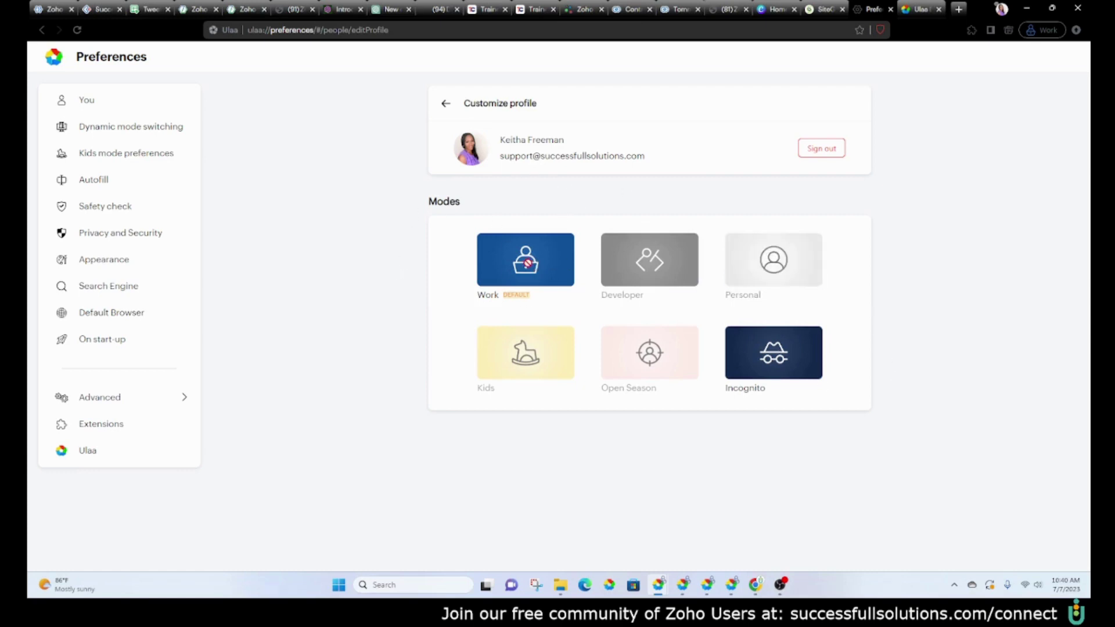
- Enable Personal mode on the Customize profile page
mouse_move(671, 268)
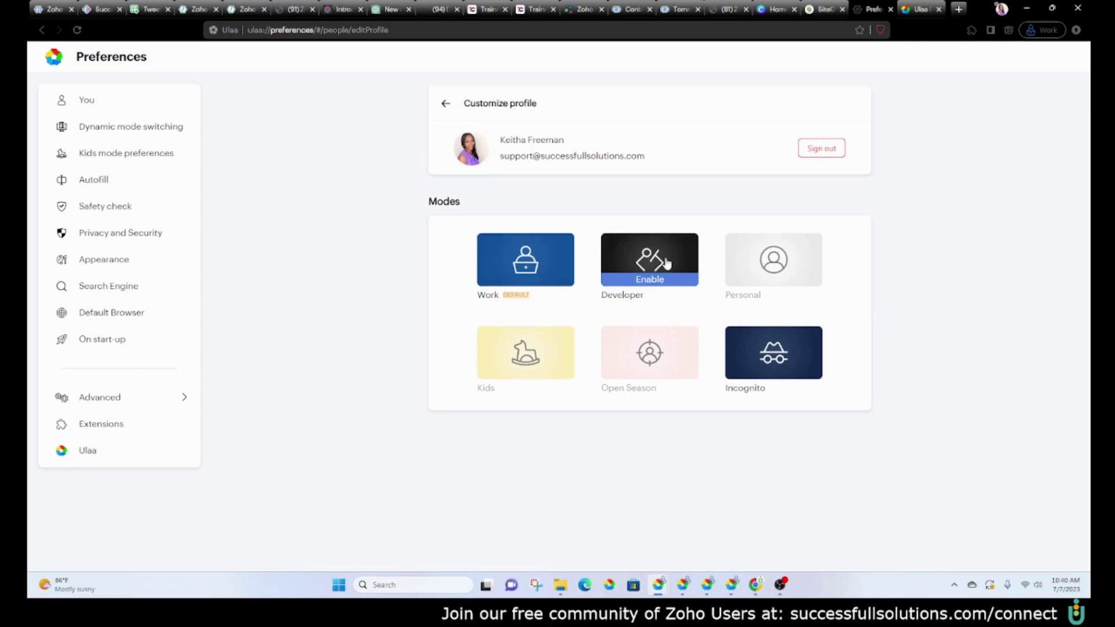
mouse_move(755, 259)
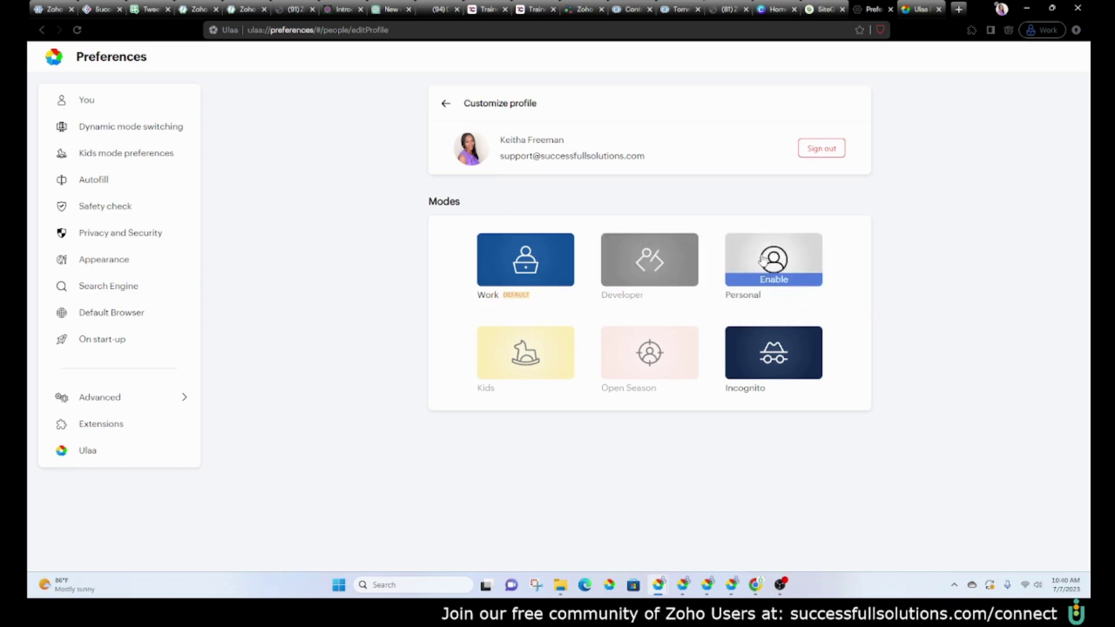
click(764, 280)
- Open and close the reading list, extensions, Notes panel and mode switcher
click(990, 32)
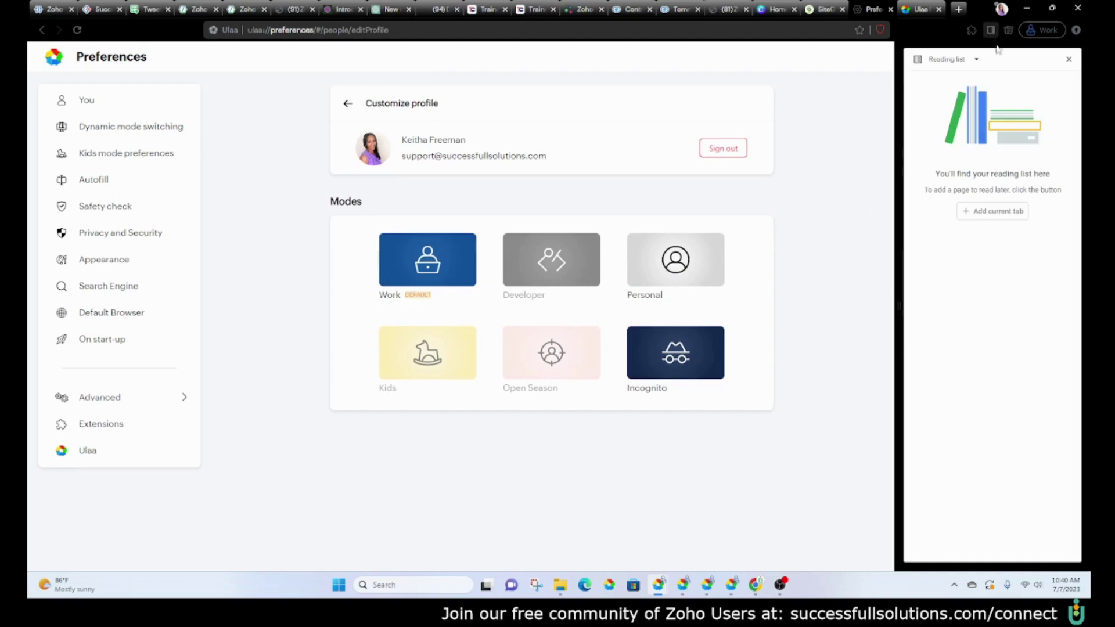
click(971, 30)
click(1069, 58)
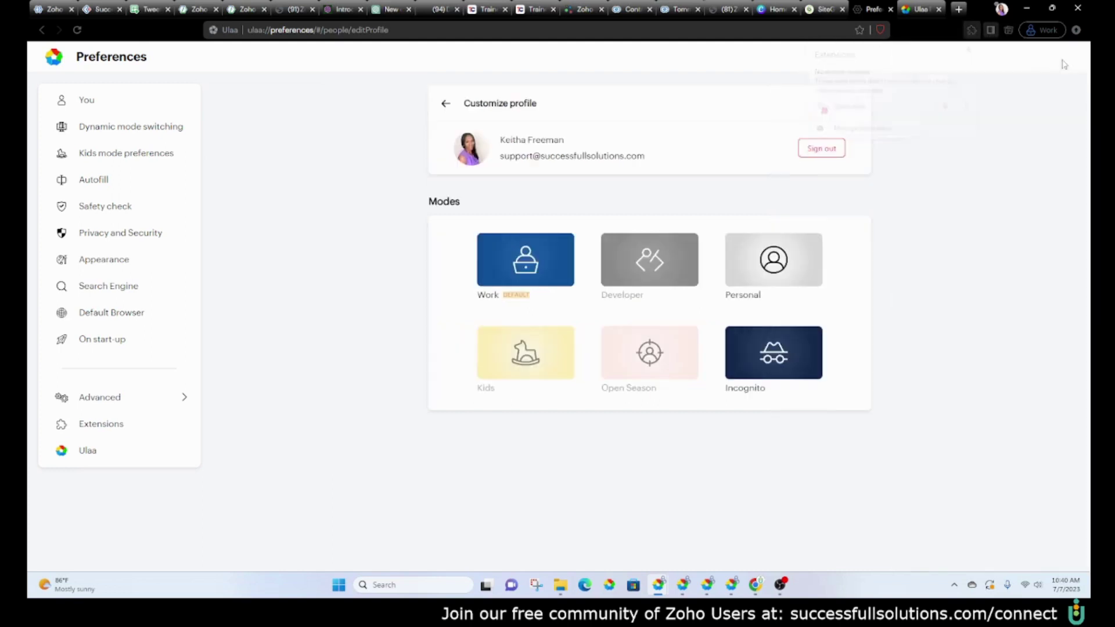
click(1009, 30)
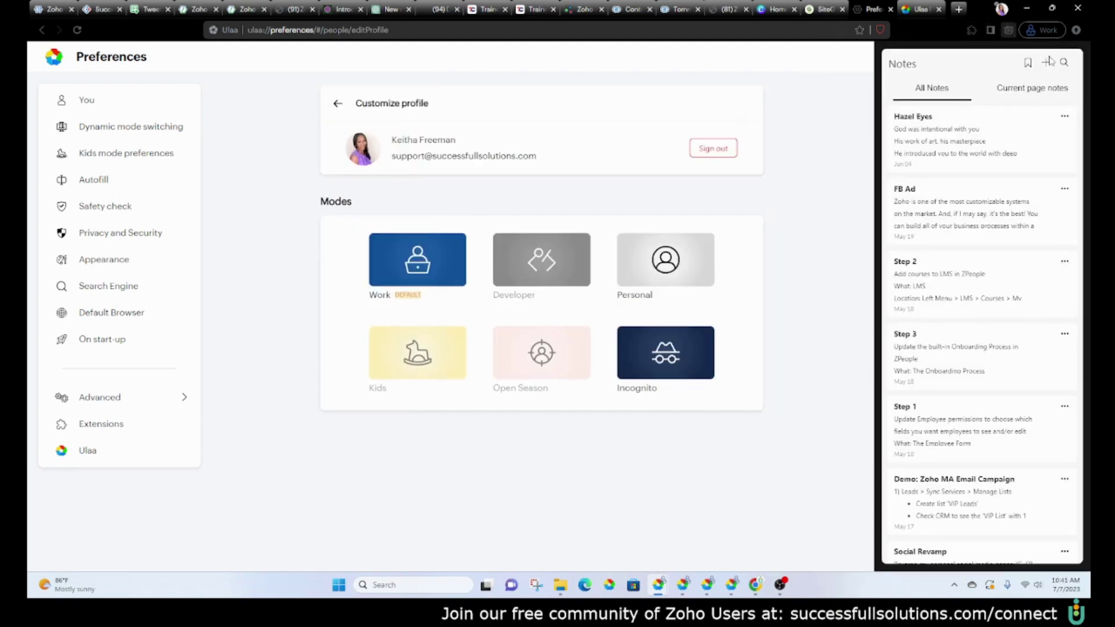
click(1050, 30)
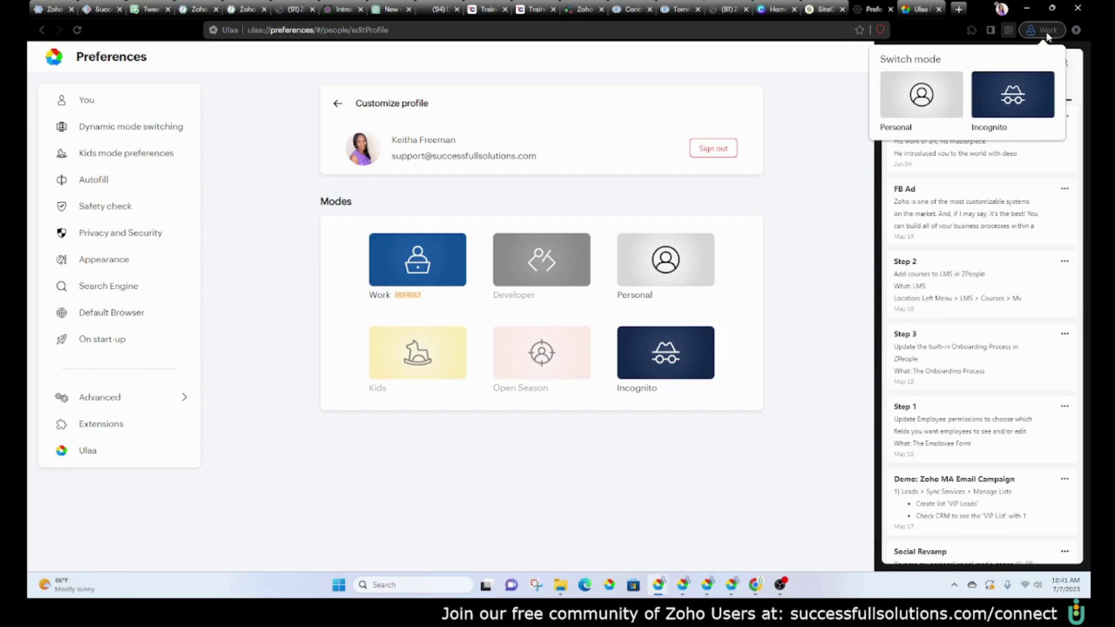
click(1047, 33)
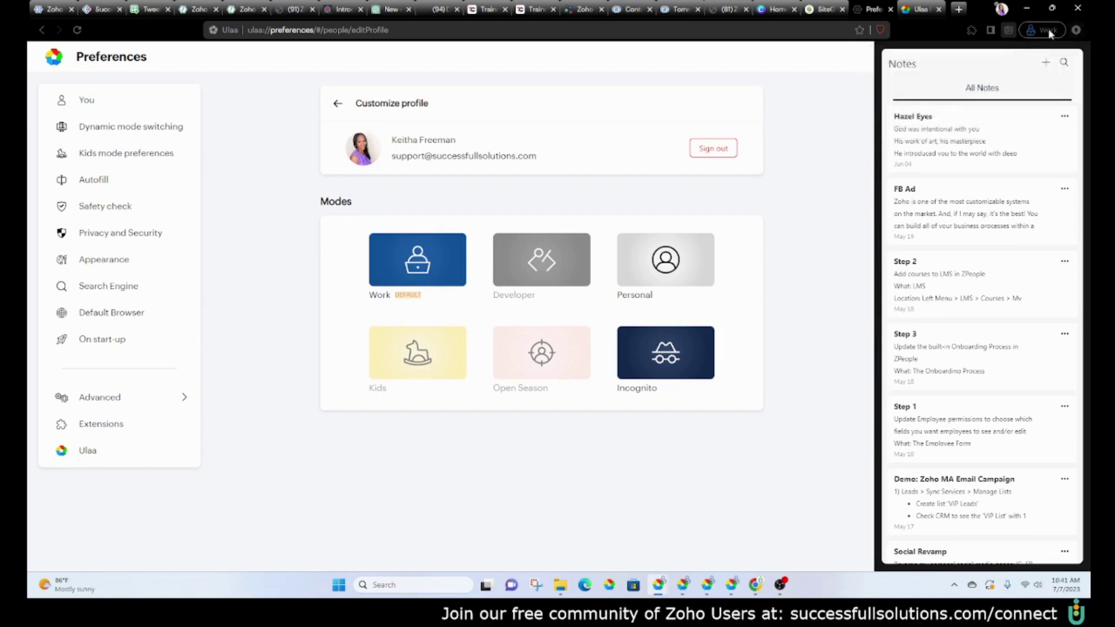
click(1007, 31)
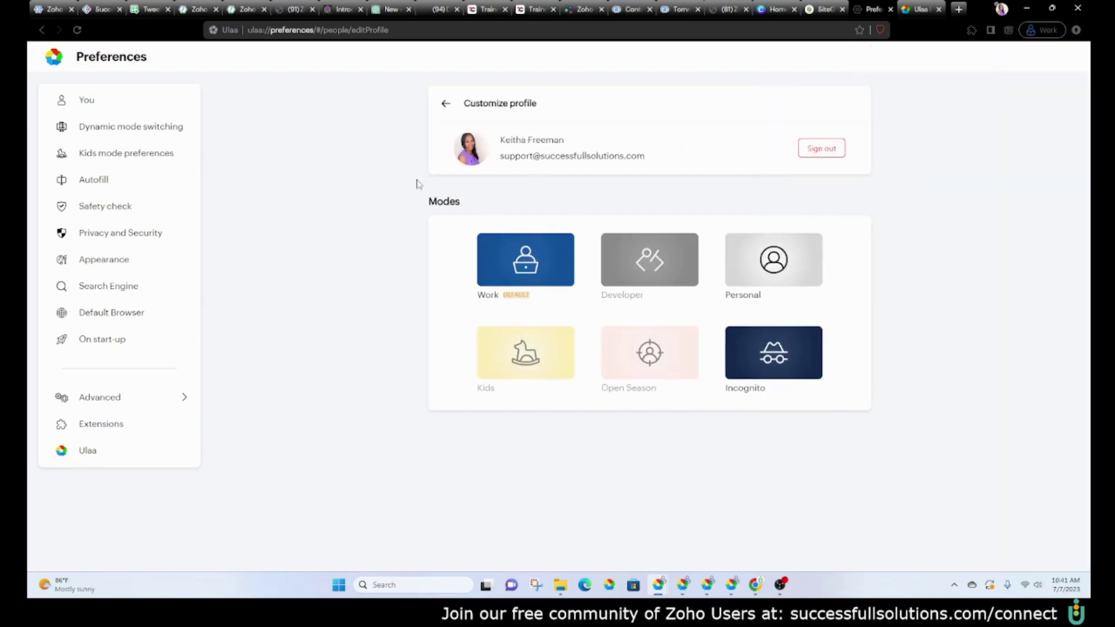
- Browse the profile avatar choices and cancel without changing the avatar
click(475, 153)
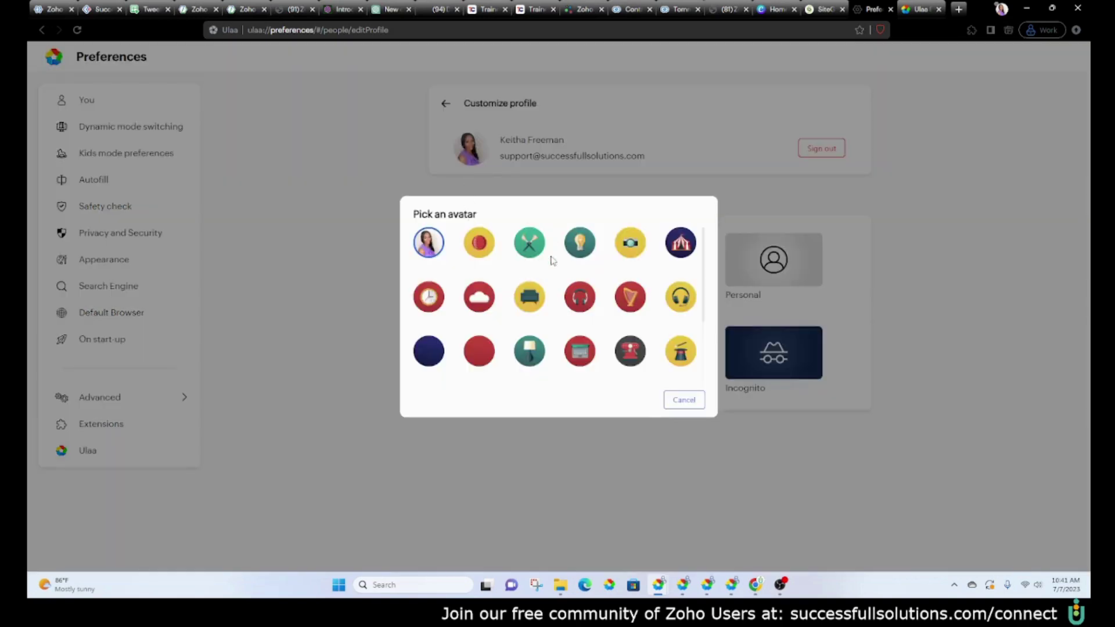
scroll(657, 333, down, 2)
click(684, 402)
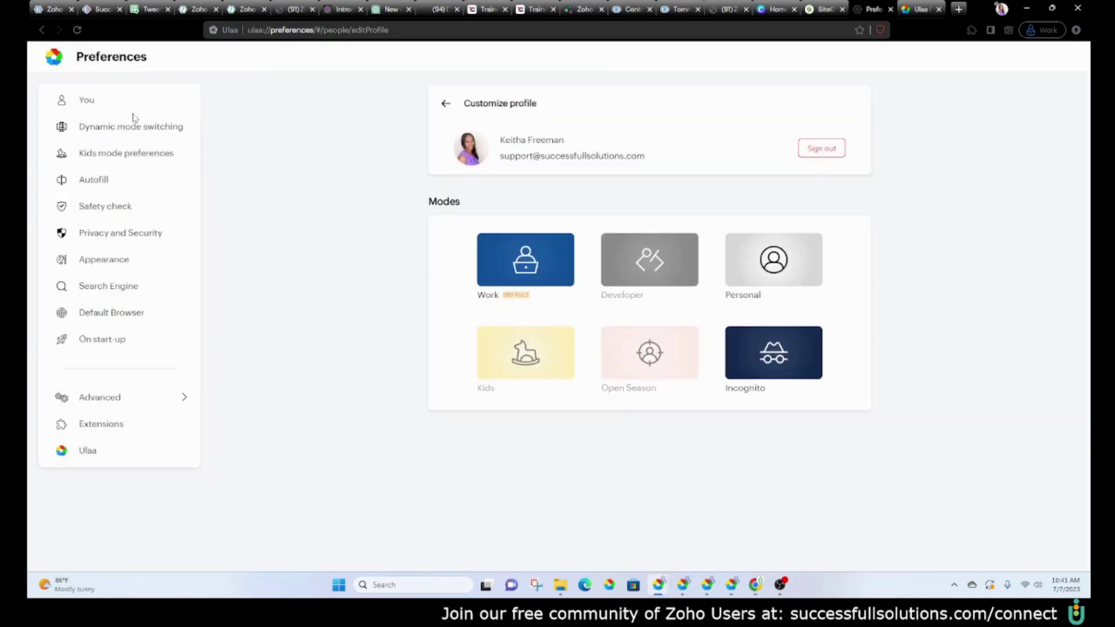
- Review Dynamic mode switching, Kids mode, Autofill and then Safety check preferences
click(122, 129)
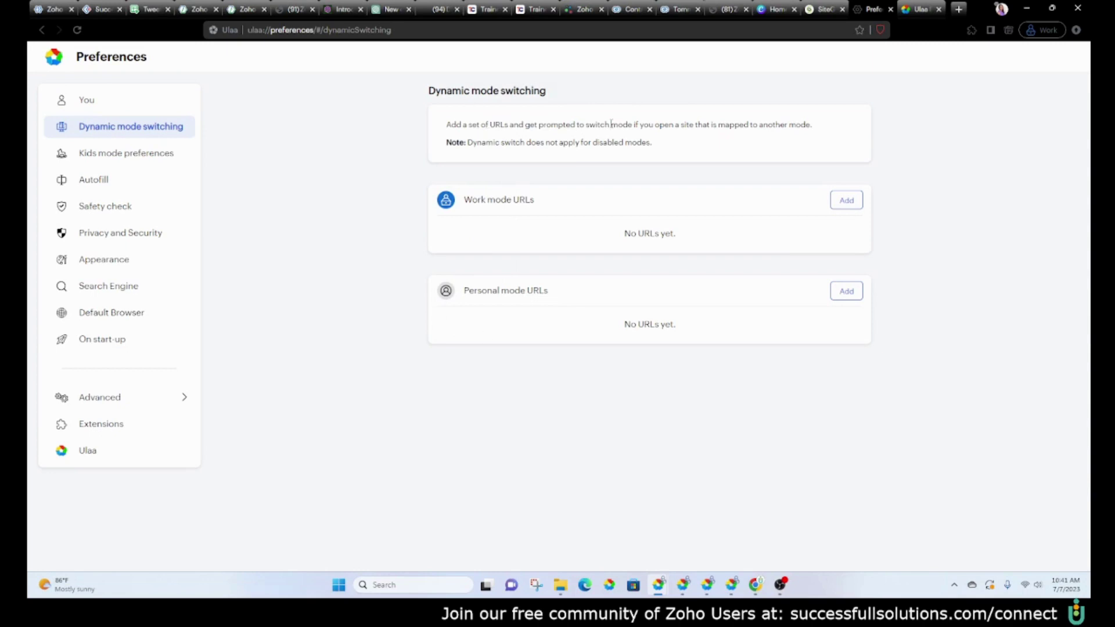
click(81, 156)
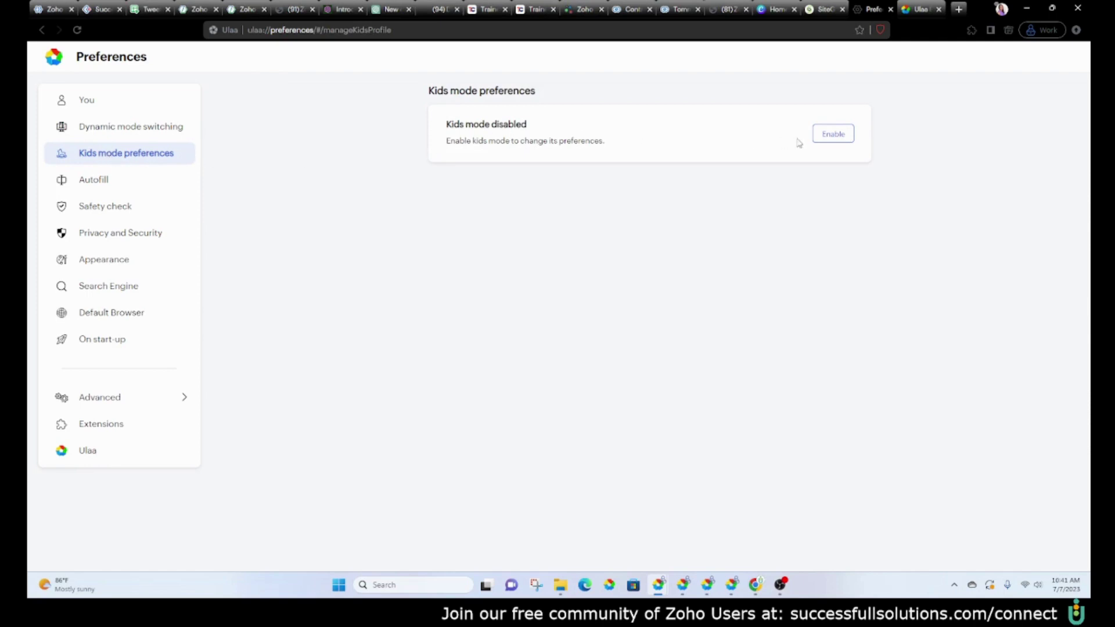
click(99, 182)
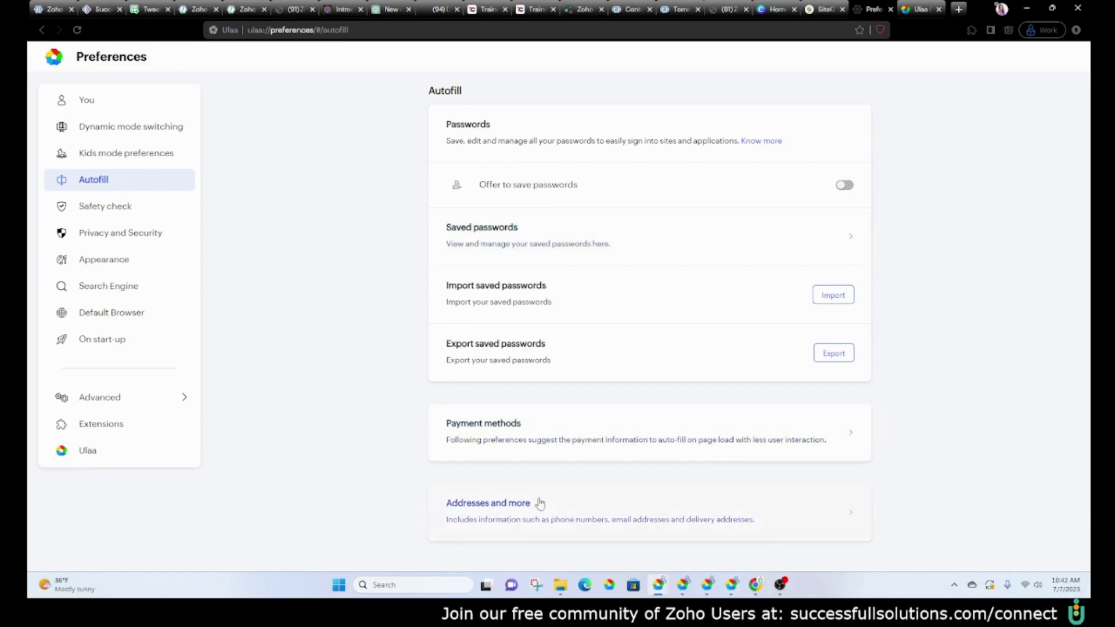
click(121, 215)
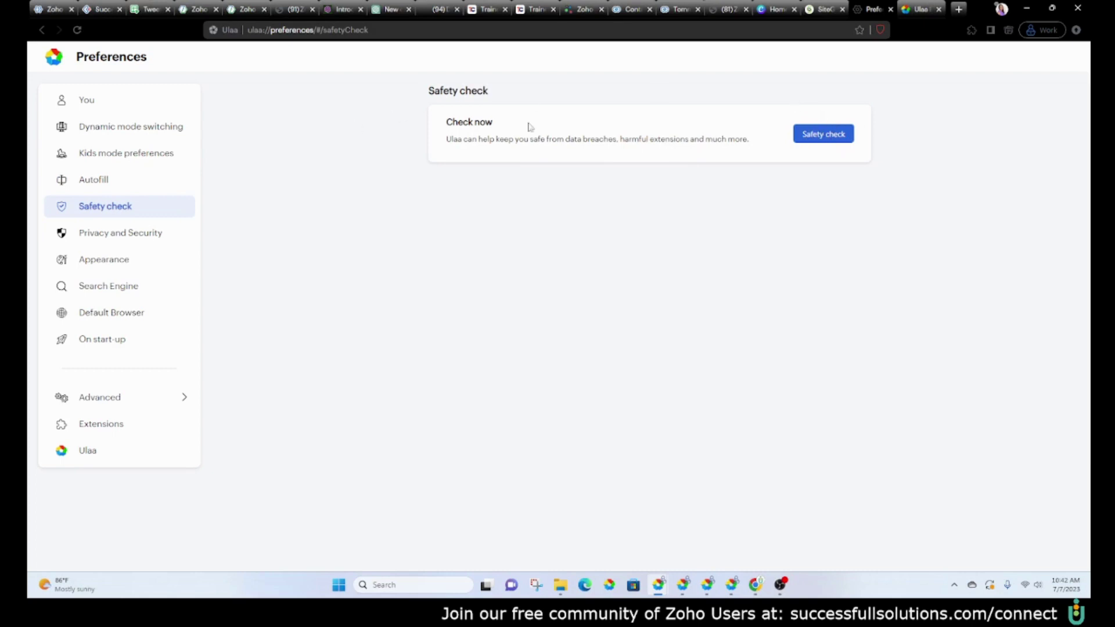
- Scroll Privacy and Security through Protection, Additional protection and Clear browsing data sections
click(133, 234)
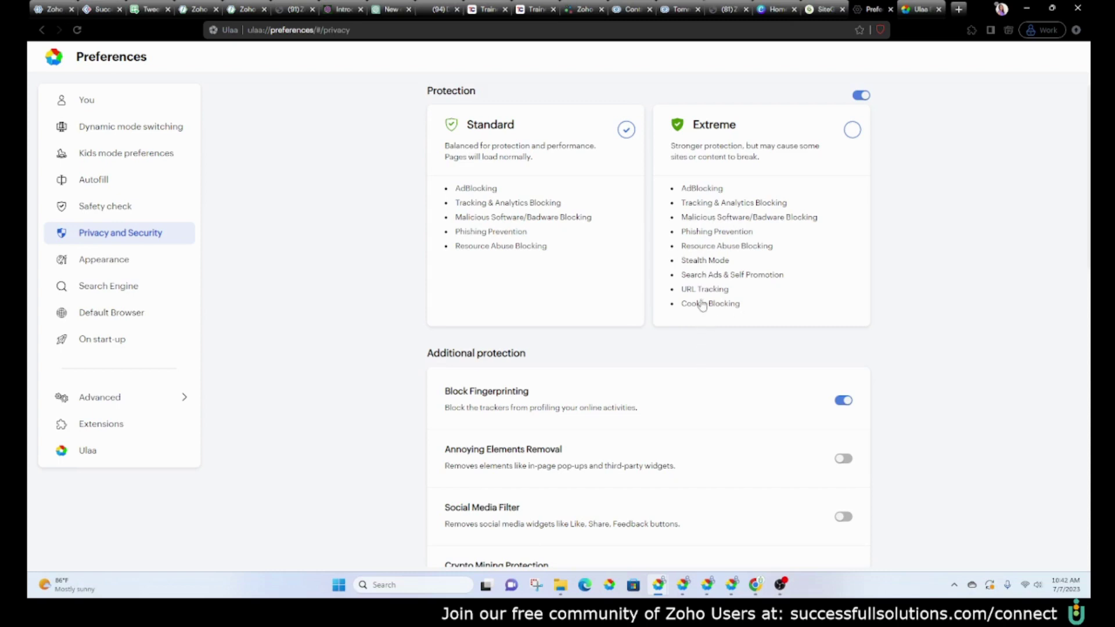
scroll(679, 281, down, 2)
scroll(709, 281, up, 2)
scroll(726, 278, down, 4)
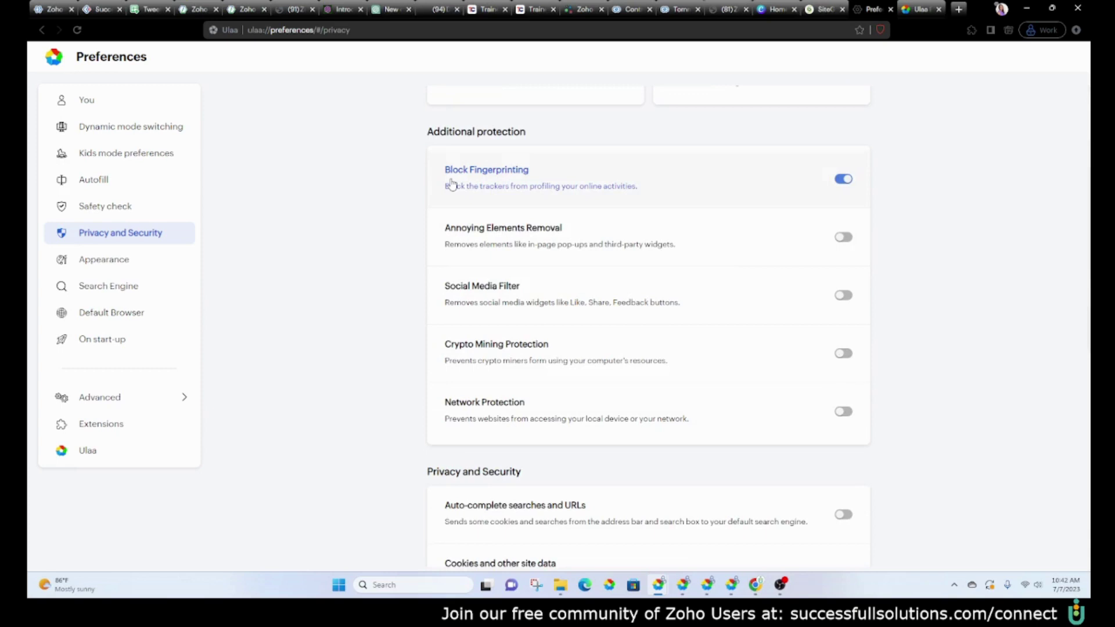
scroll(459, 183, down, 2)
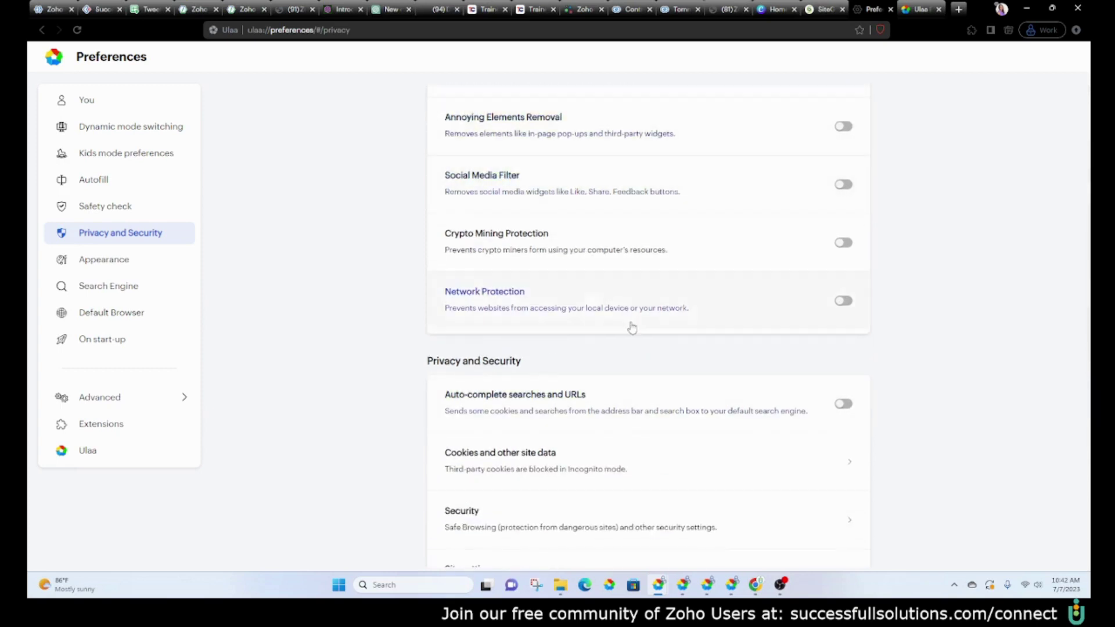
scroll(631, 326, up, 2)
scroll(649, 377, down, 4)
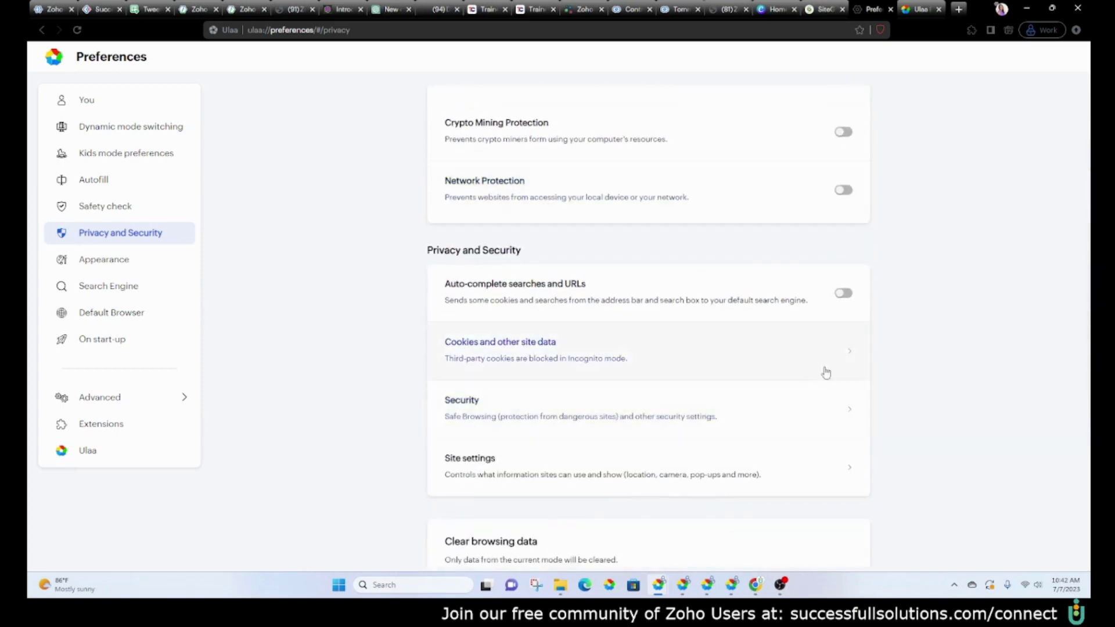
scroll(825, 371, down, 3)
scroll(921, 297, down, 2)
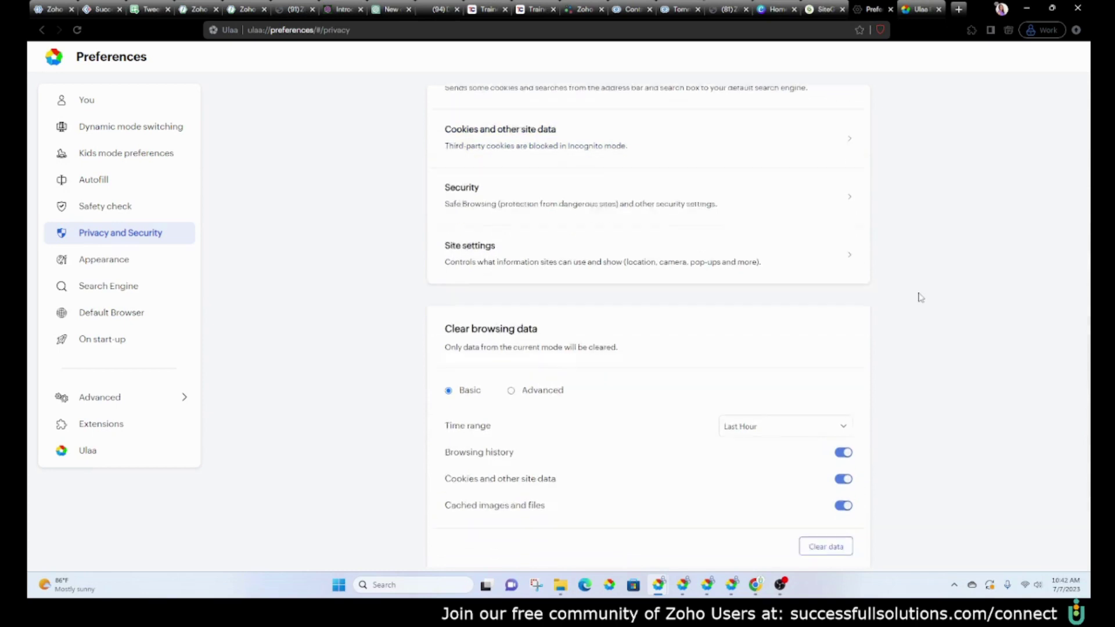
scroll(920, 297, down, 1)
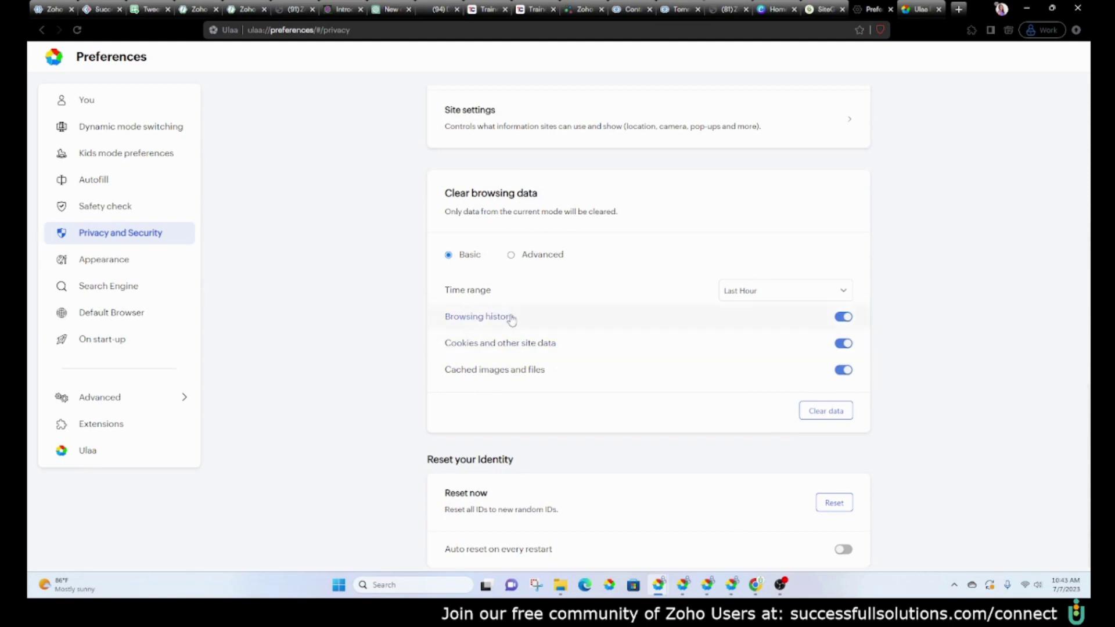
- In Appearance, select 'Mercedes' in the theme name, then browse Chrome Web Store themes
click(95, 265)
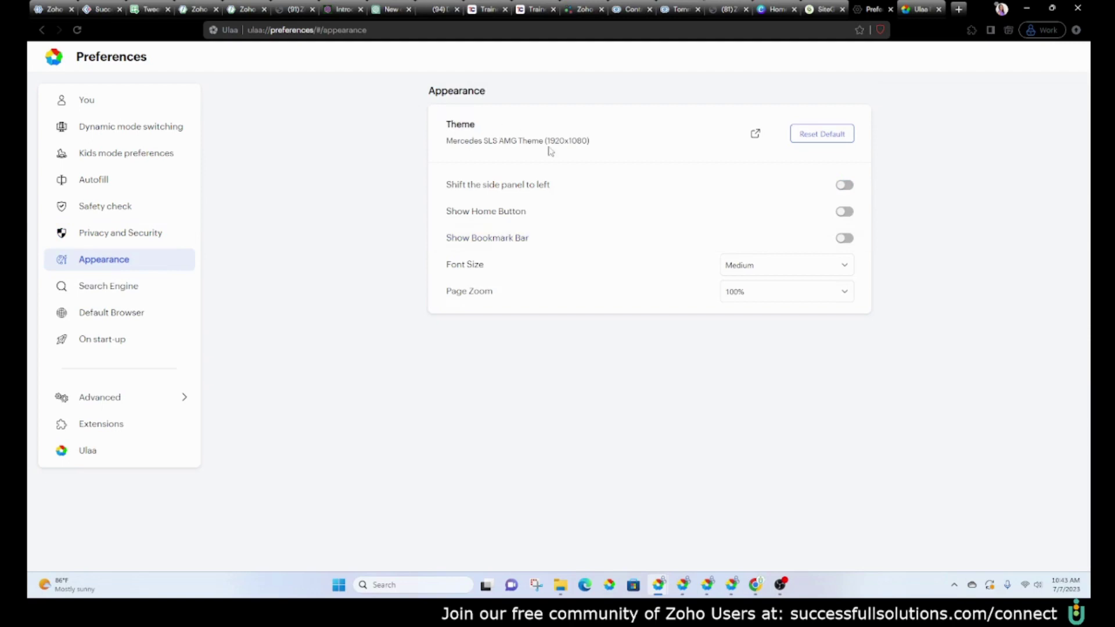
double_click(447, 143)
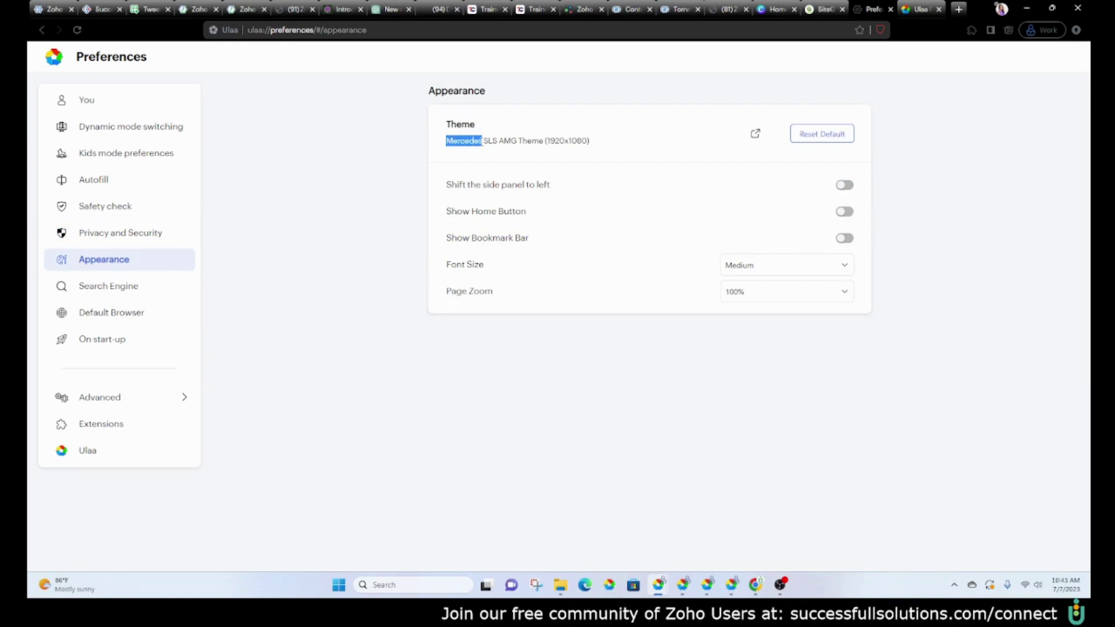
click(756, 137)
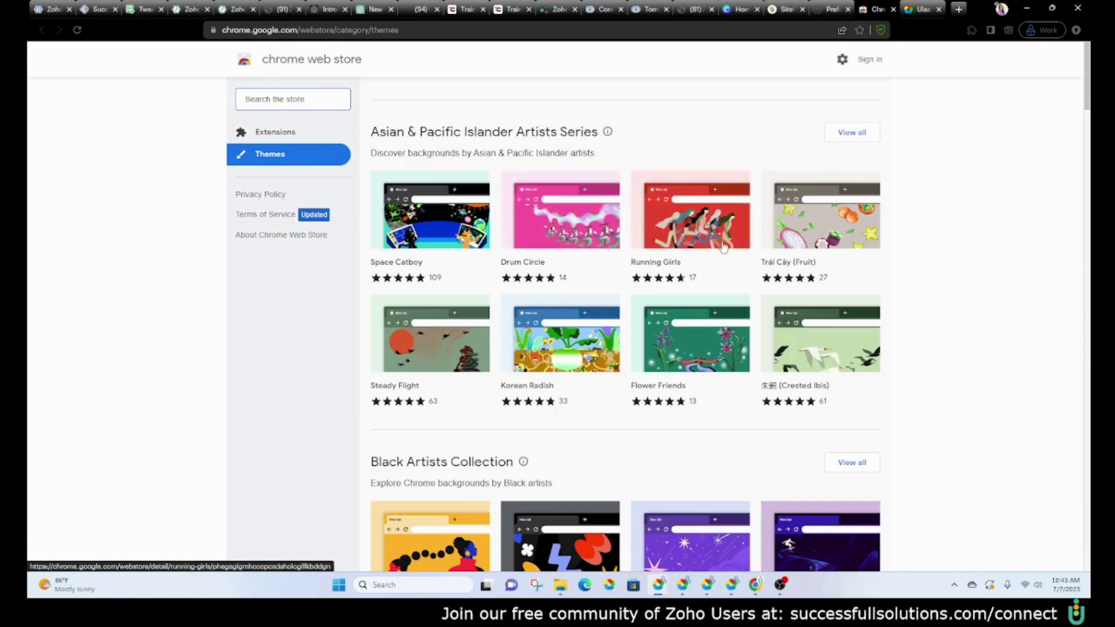
scroll(723, 247, down, 7)
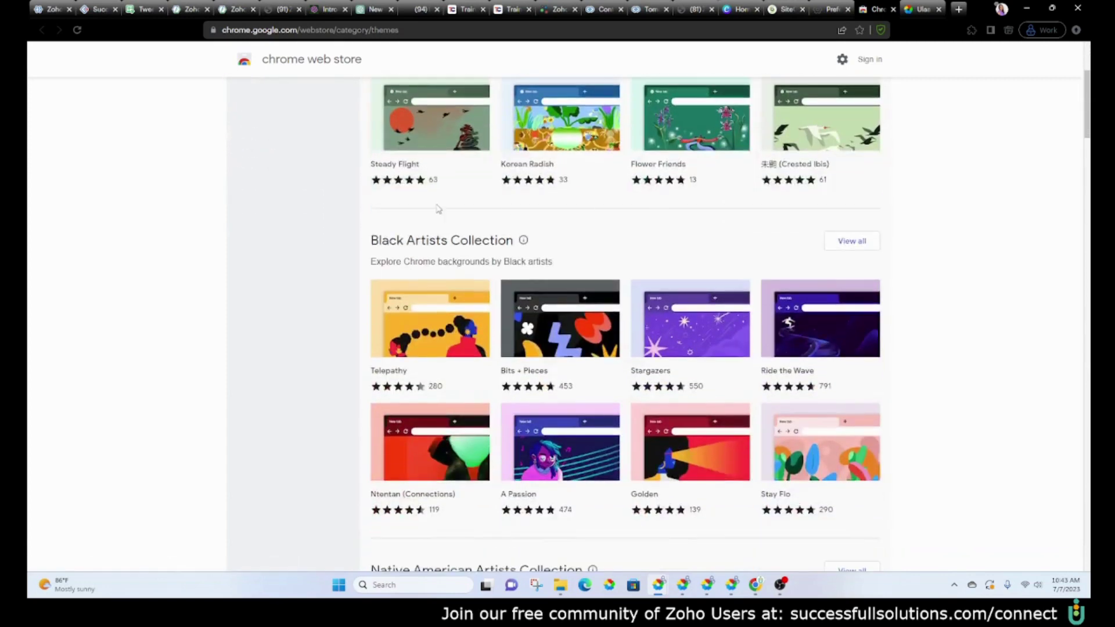
scroll(600, 222, down, 9)
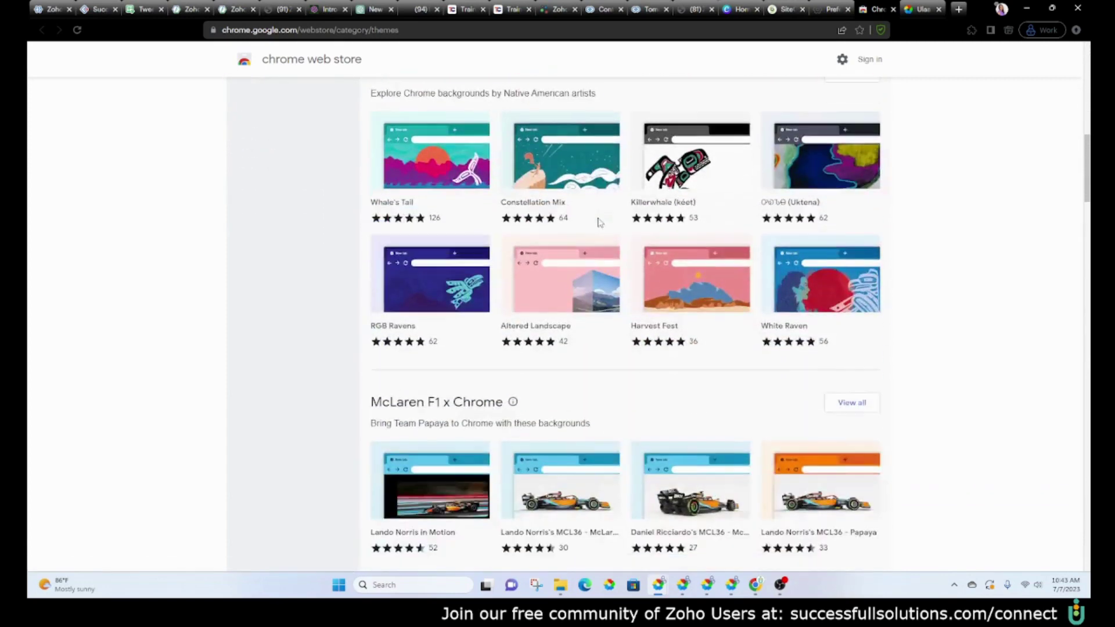
scroll(600, 222, down, 10)
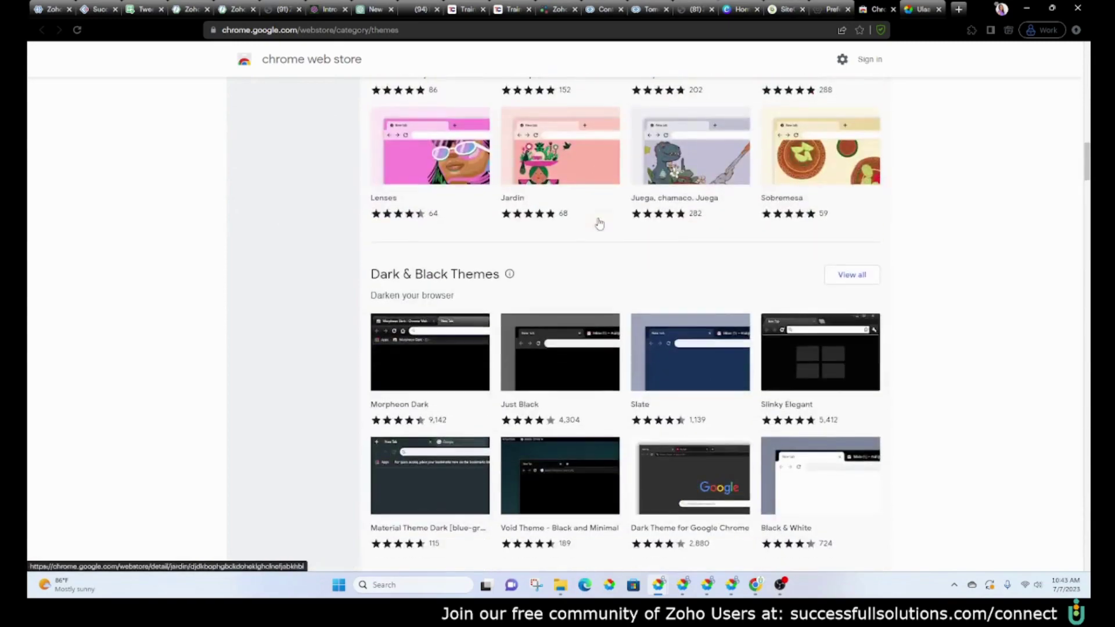
scroll(598, 223, down, 7)
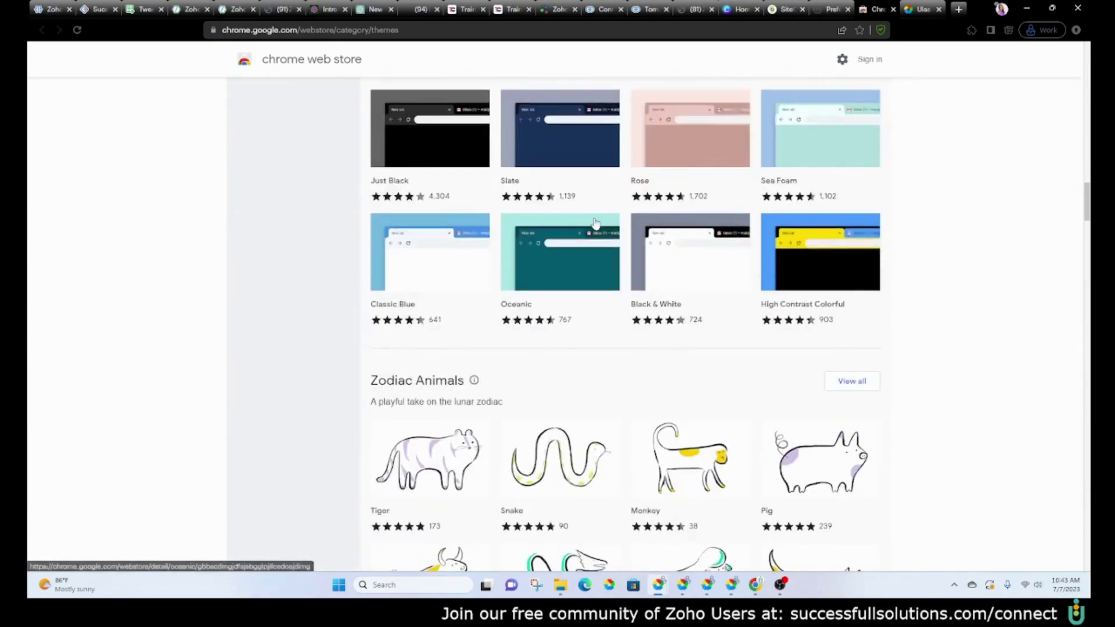
scroll(598, 224, up, 5)
- Back in Preferences, view and dismiss the font size options
click(828, 11)
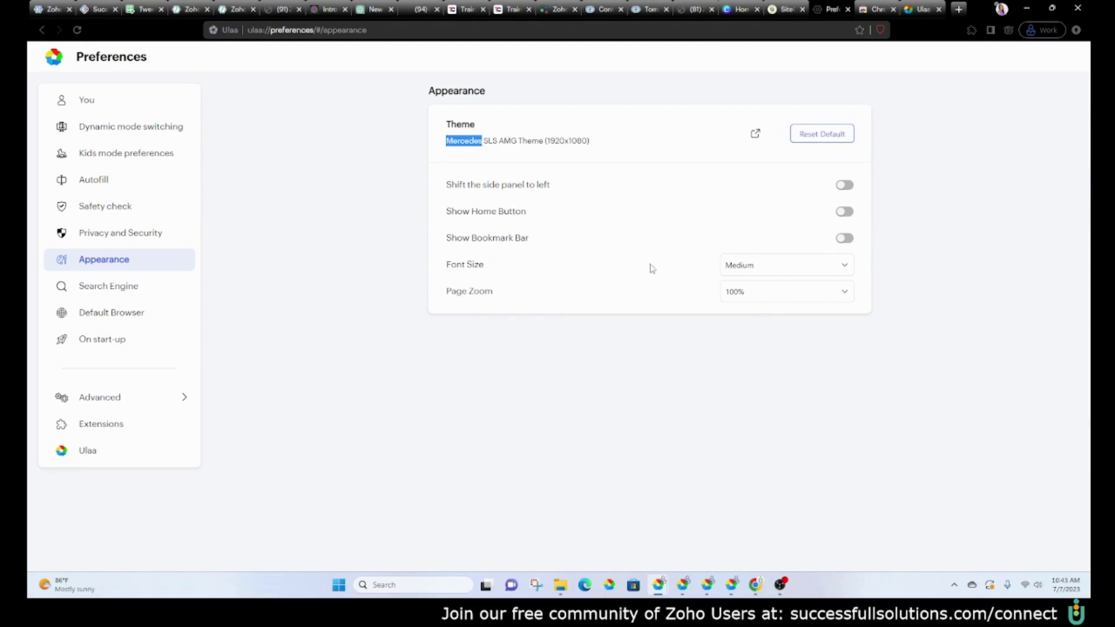
click(759, 264)
click(547, 348)
- Open Manage search engines, review the list, then start and cancel adding an engine
click(147, 291)
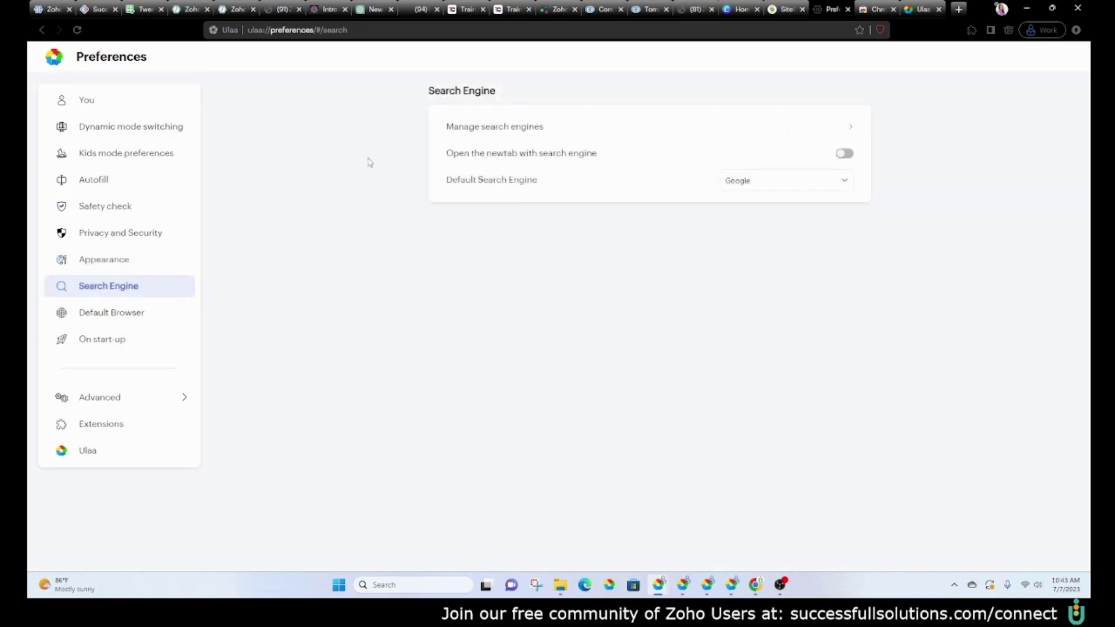
click(807, 131)
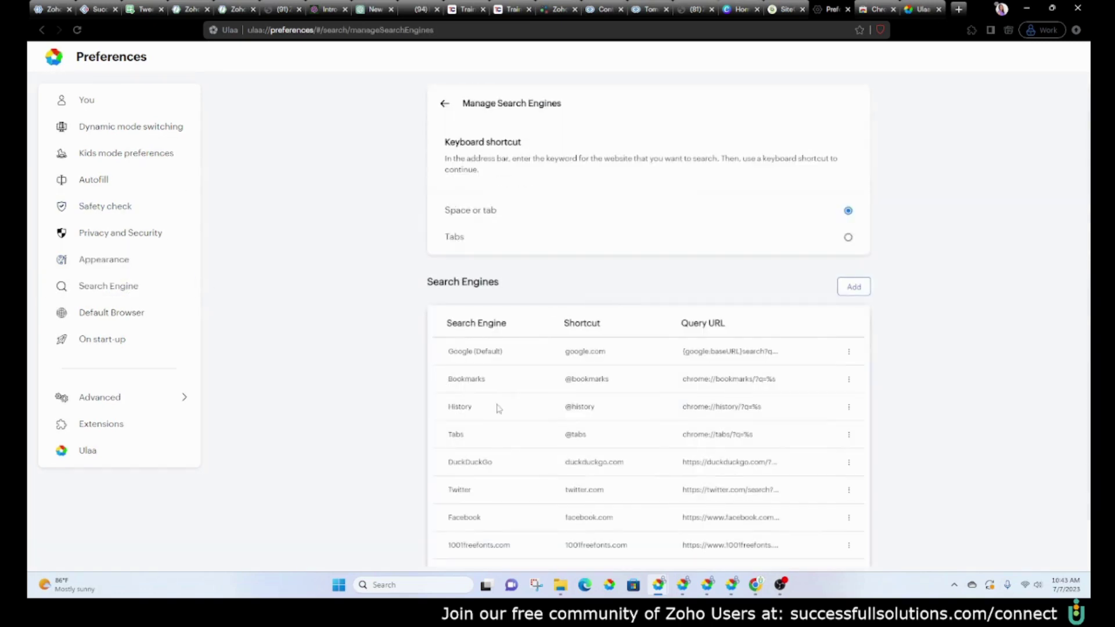
scroll(716, 355, down, 1)
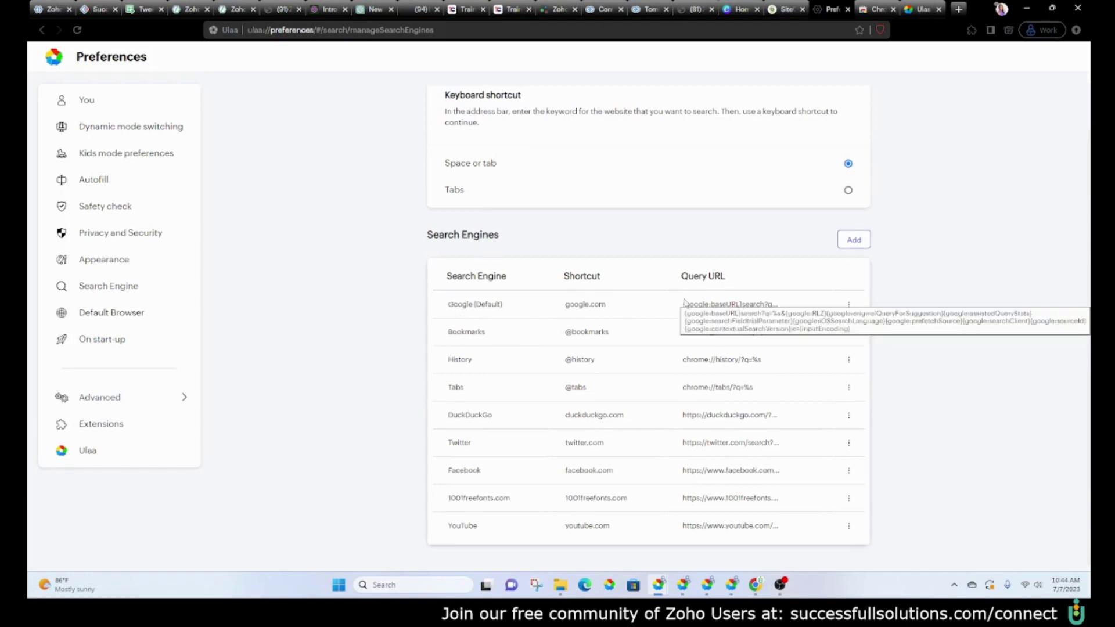
scroll(684, 372, up, 1)
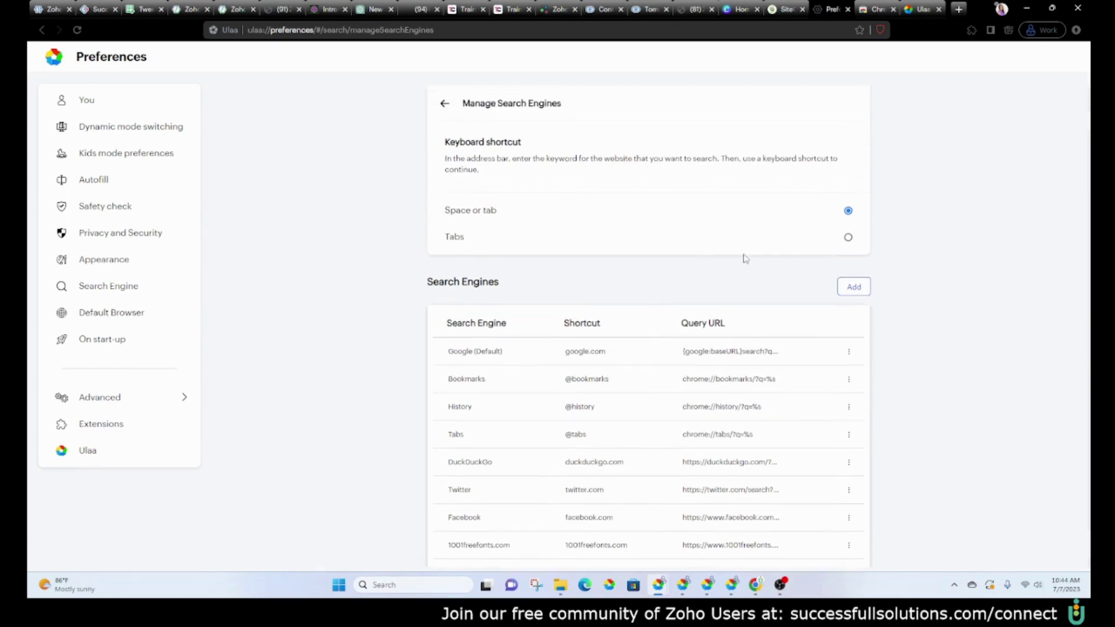
click(853, 287)
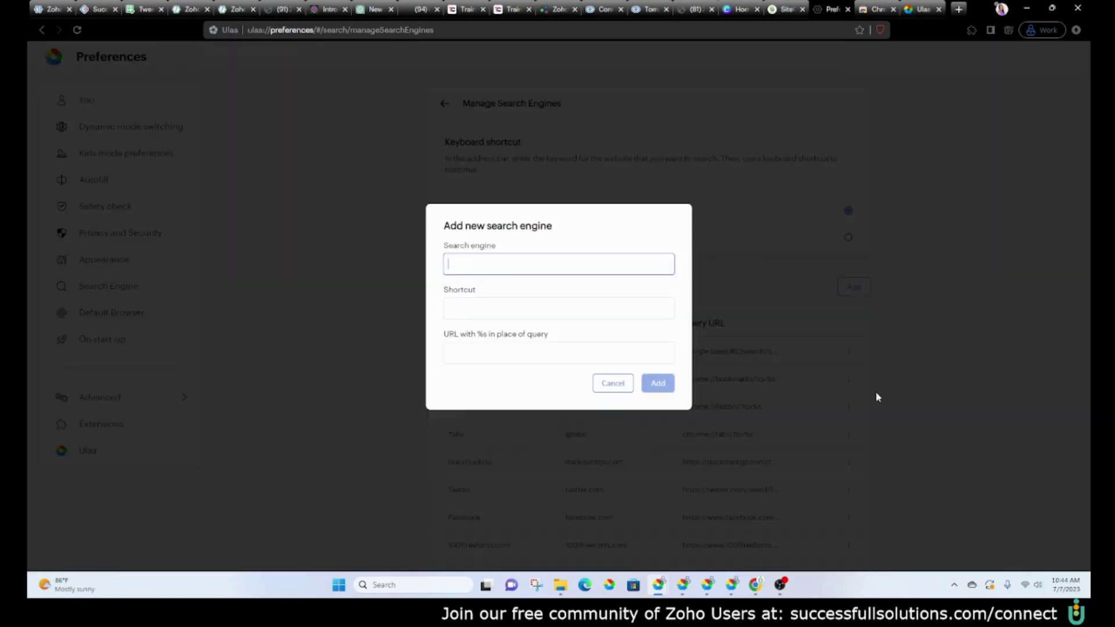
click(613, 385)
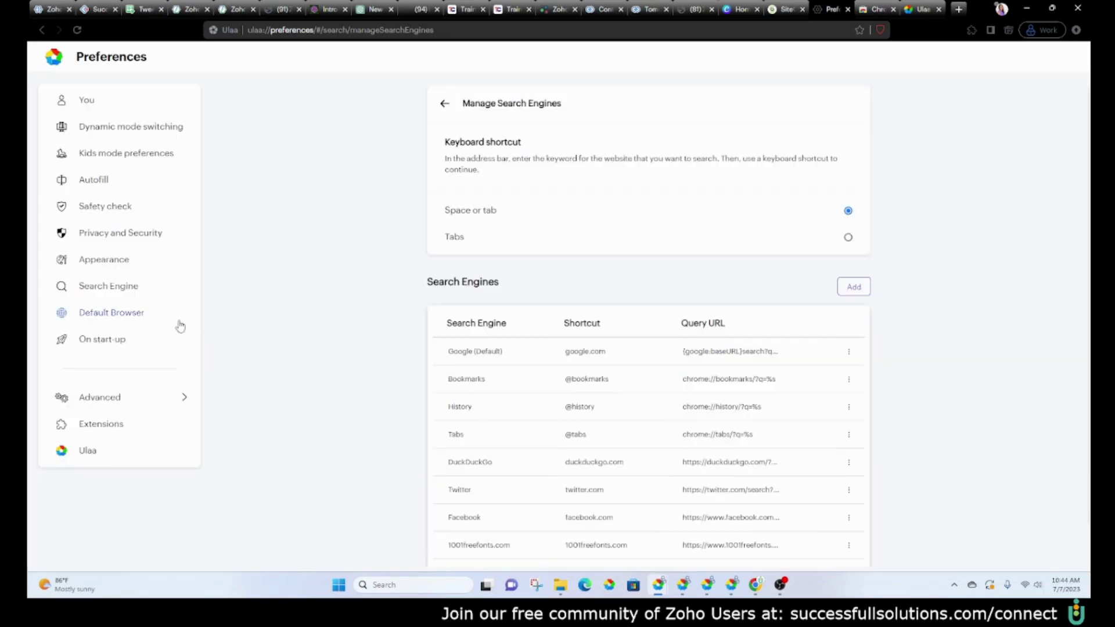
- View Default Browser and On start-up preferences, then expand Advanced and scroll its entries
click(113, 314)
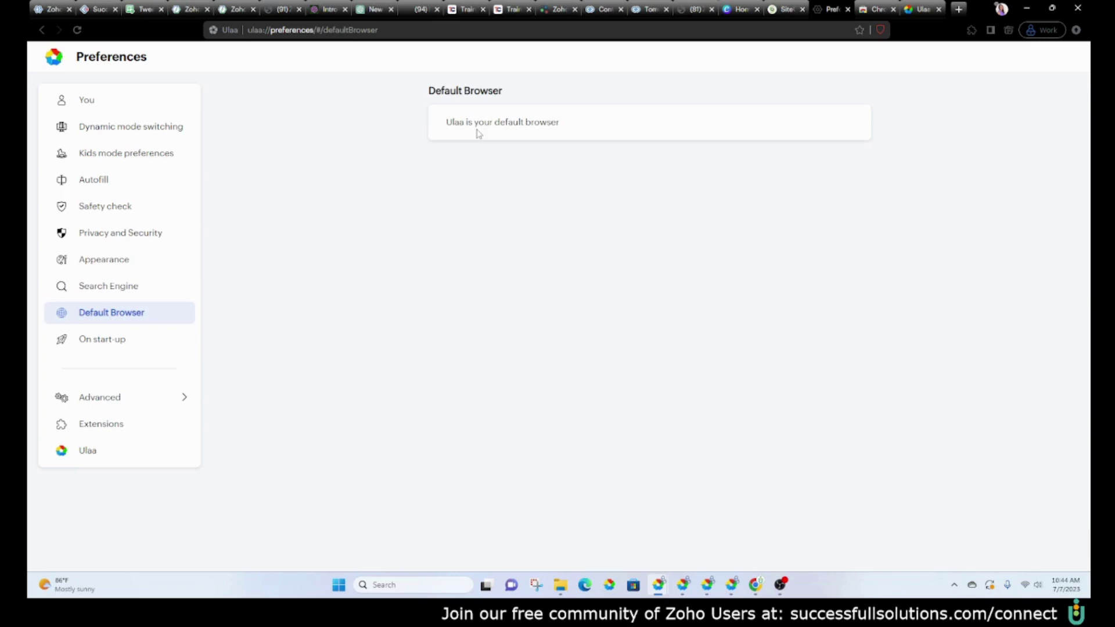
click(100, 343)
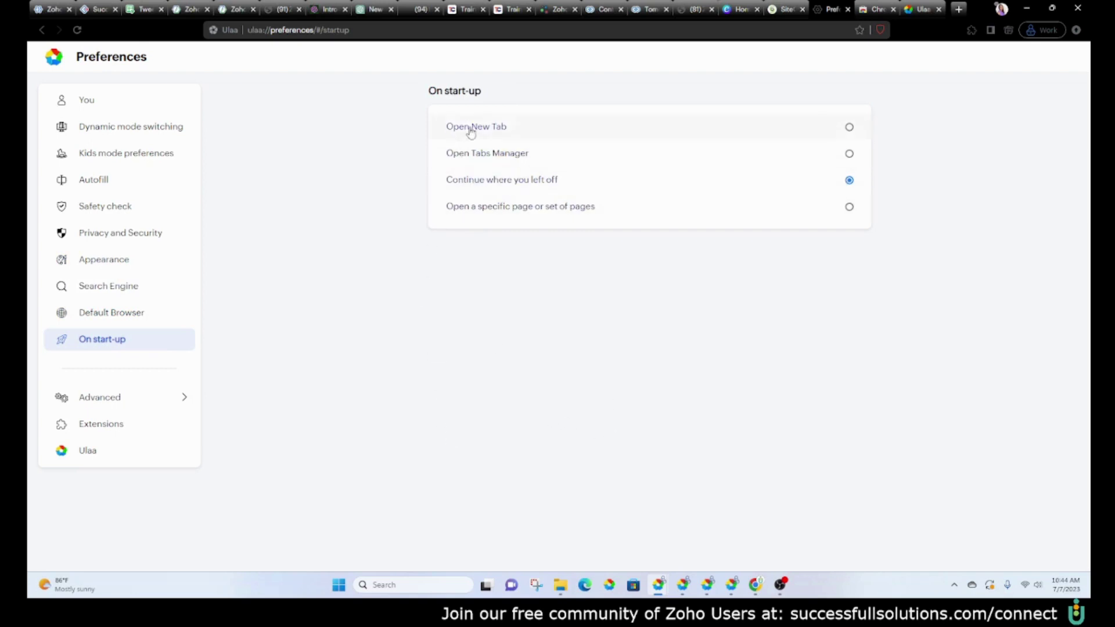
click(101, 396)
scroll(114, 395, down, 2)
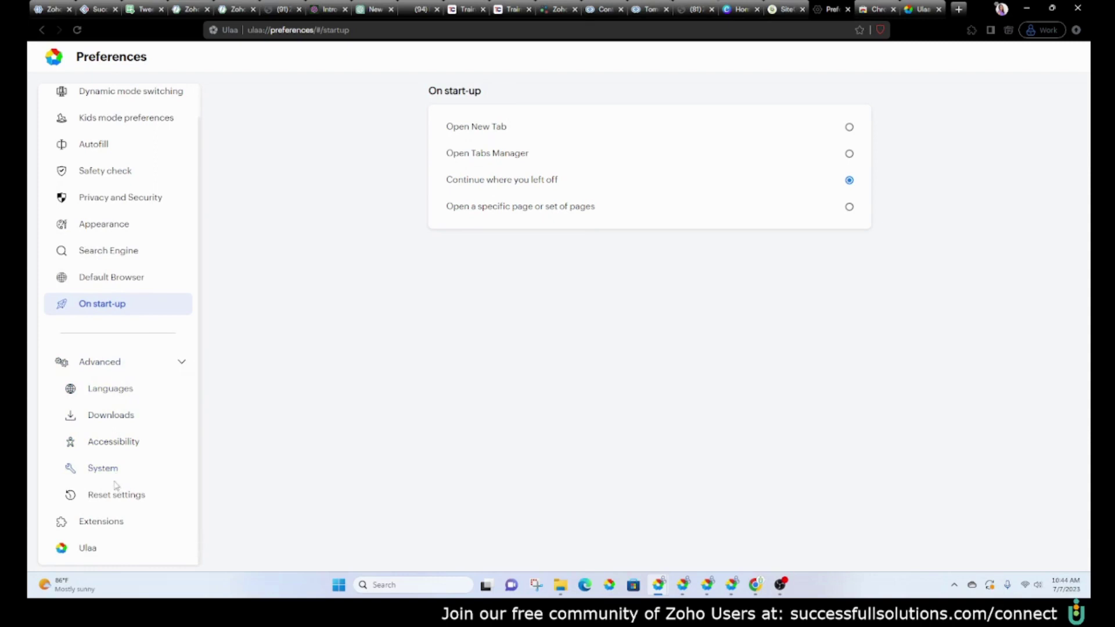
- Open the Extensions page and bookmark it in Zoho Links
click(103, 524)
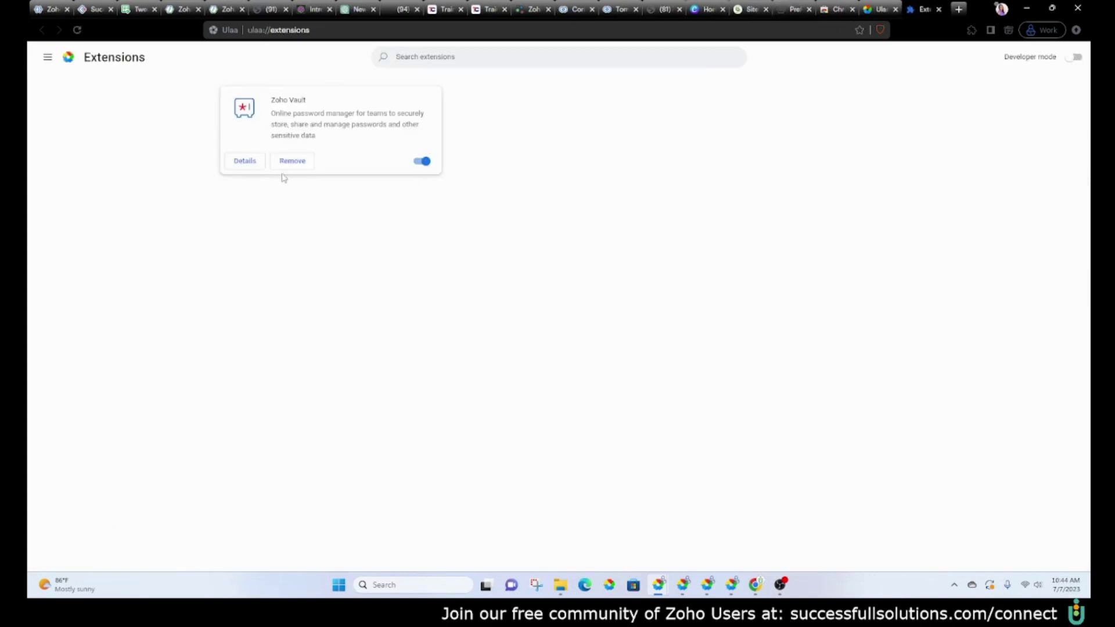
click(878, 9)
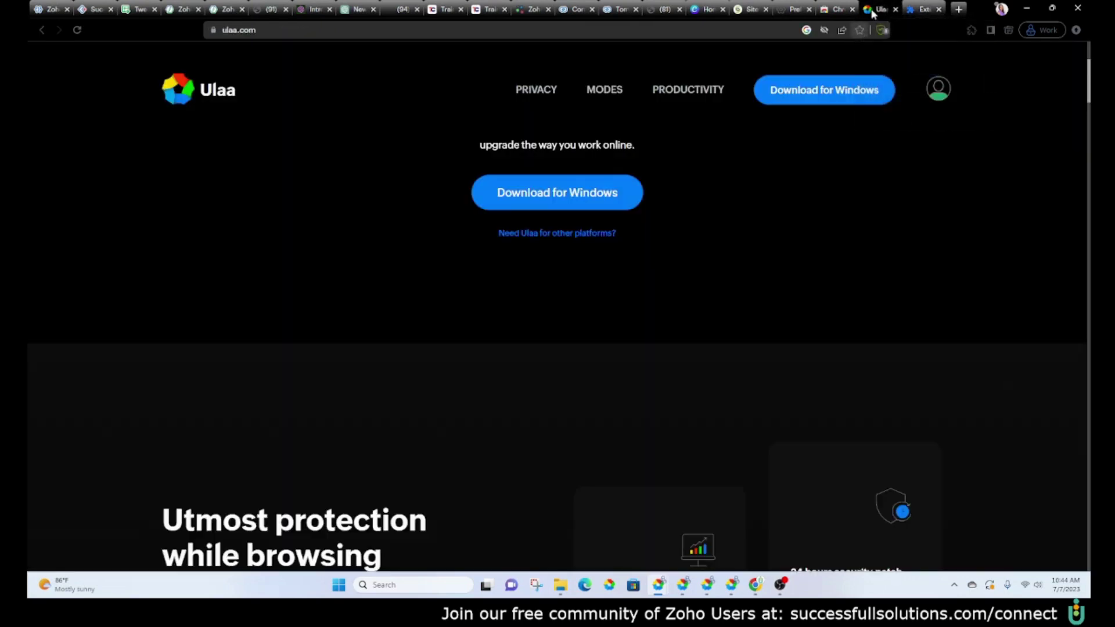
click(913, 13)
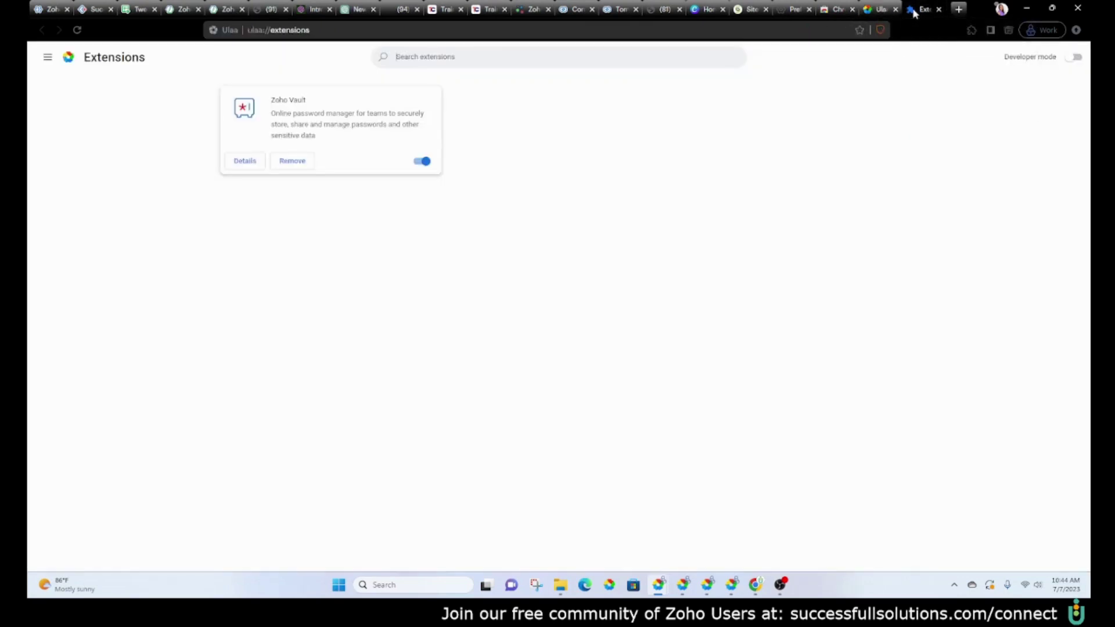
click(860, 30)
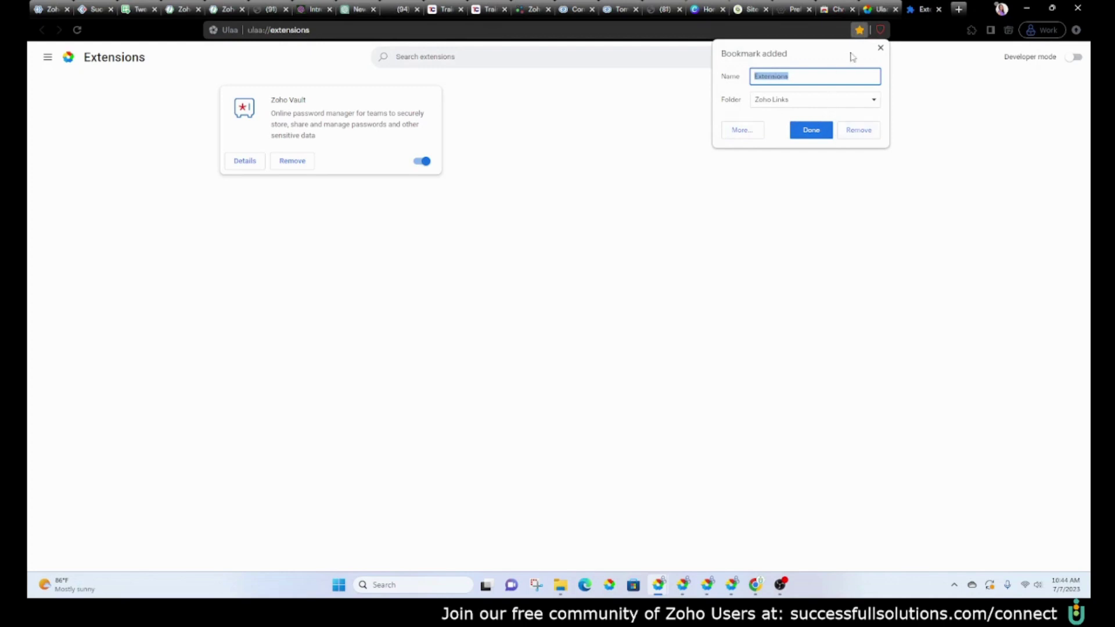
click(881, 47)
- Open the Zoho Vault popup from the extensions list and dismiss it
click(971, 30)
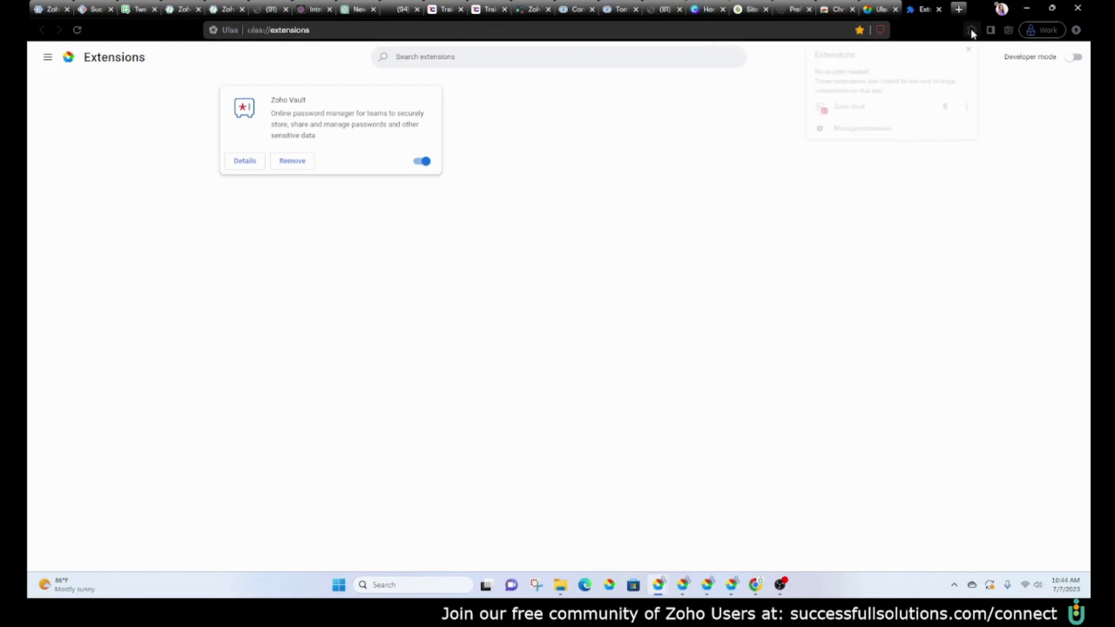
click(847, 106)
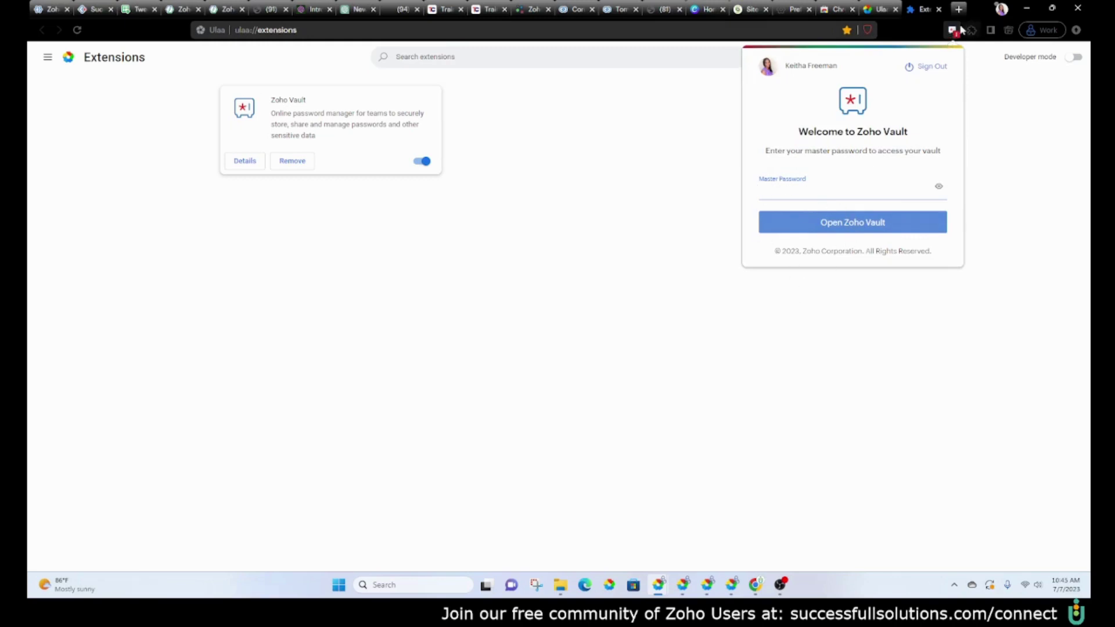
click(976, 89)
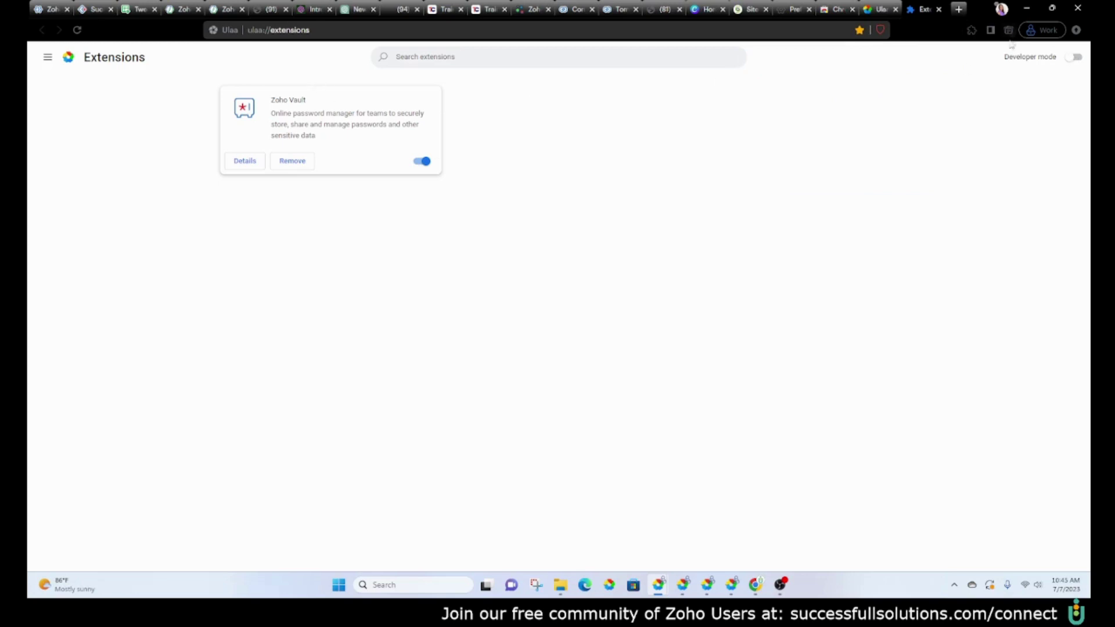
- Reopen Preferences, view About Ulaa, and open the Chrome Web Store from Appearance
click(1078, 32)
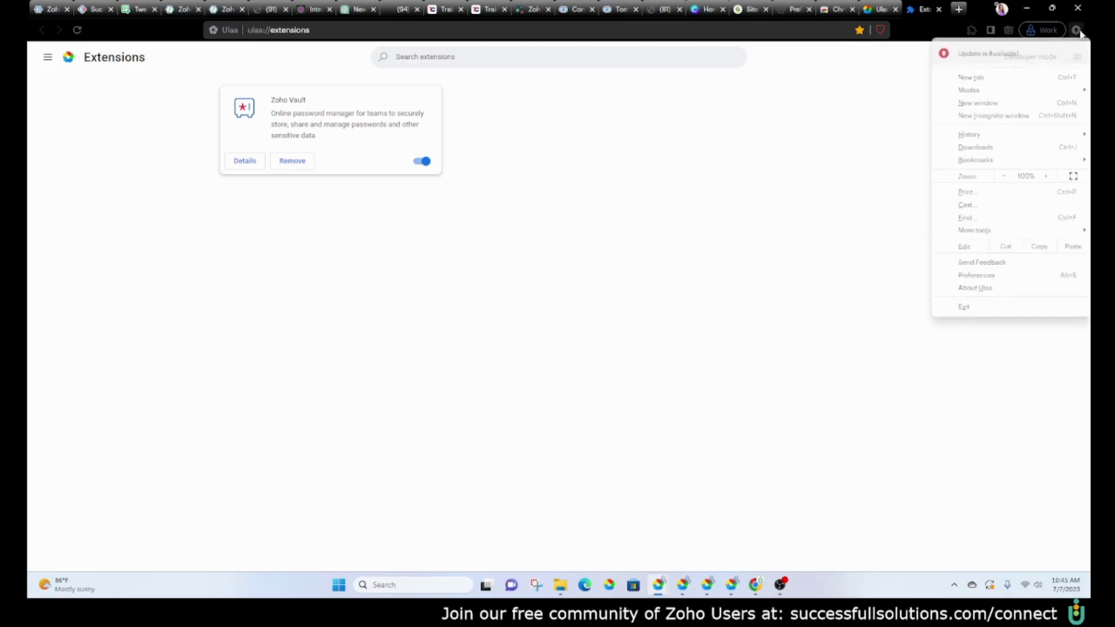
click(964, 275)
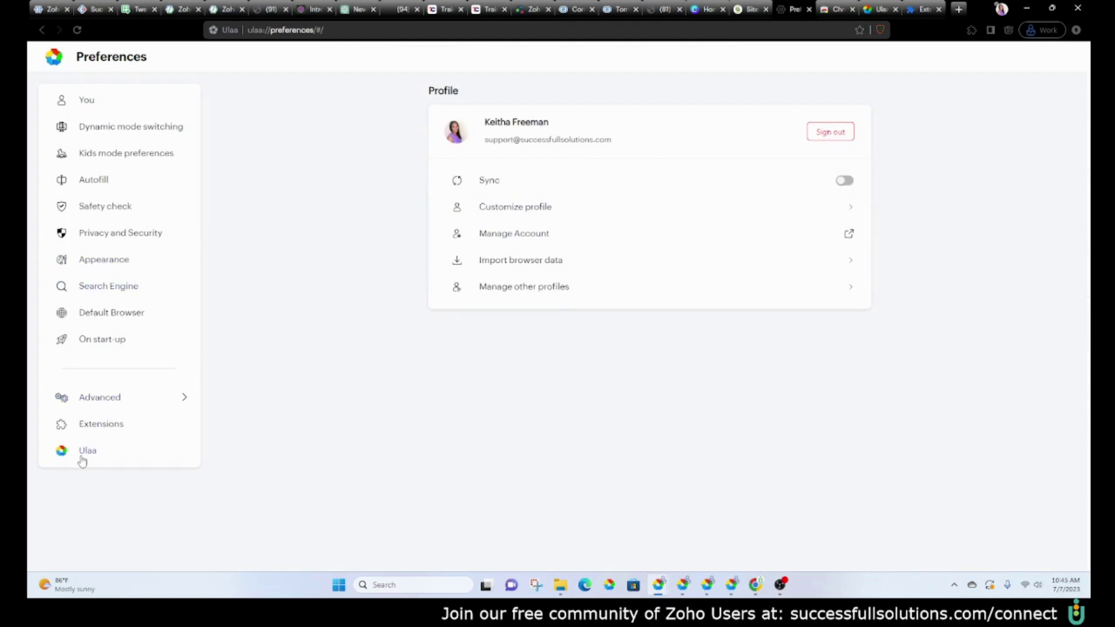
click(81, 456)
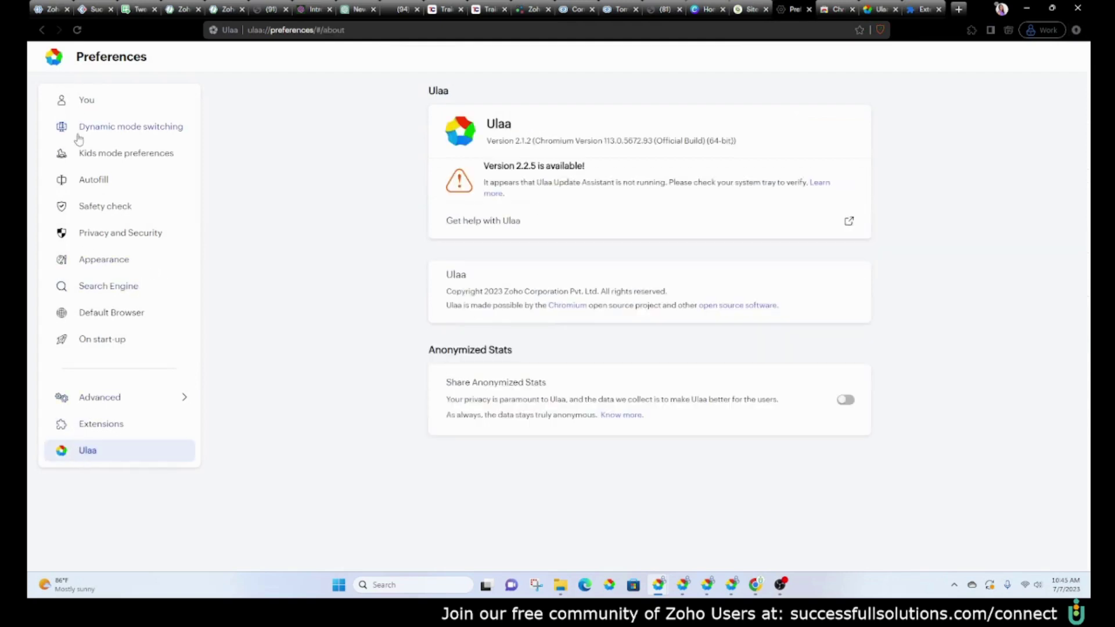
click(100, 259)
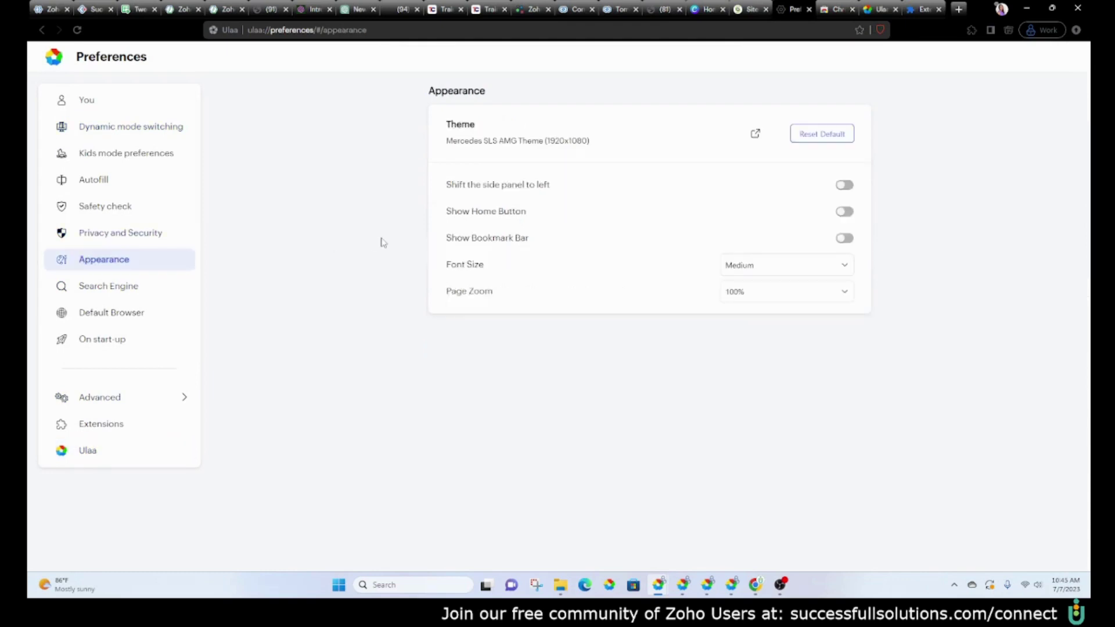
click(756, 135)
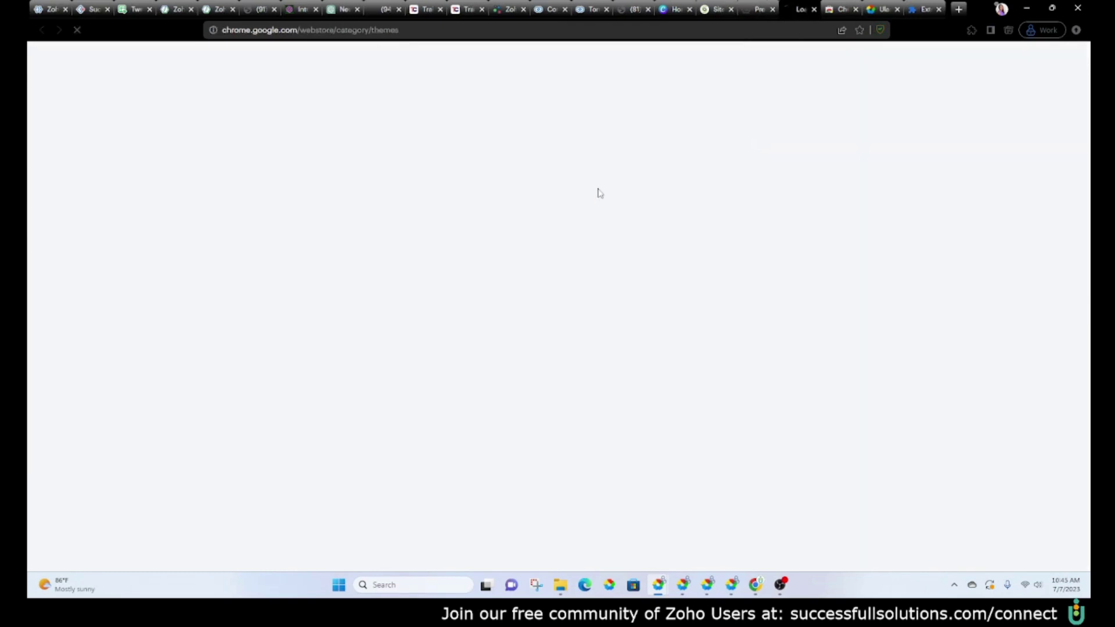
- Find Colorful Galaxy, browse its preview screenshots, and add it to Ulaa
scroll(435, 258, down, 12)
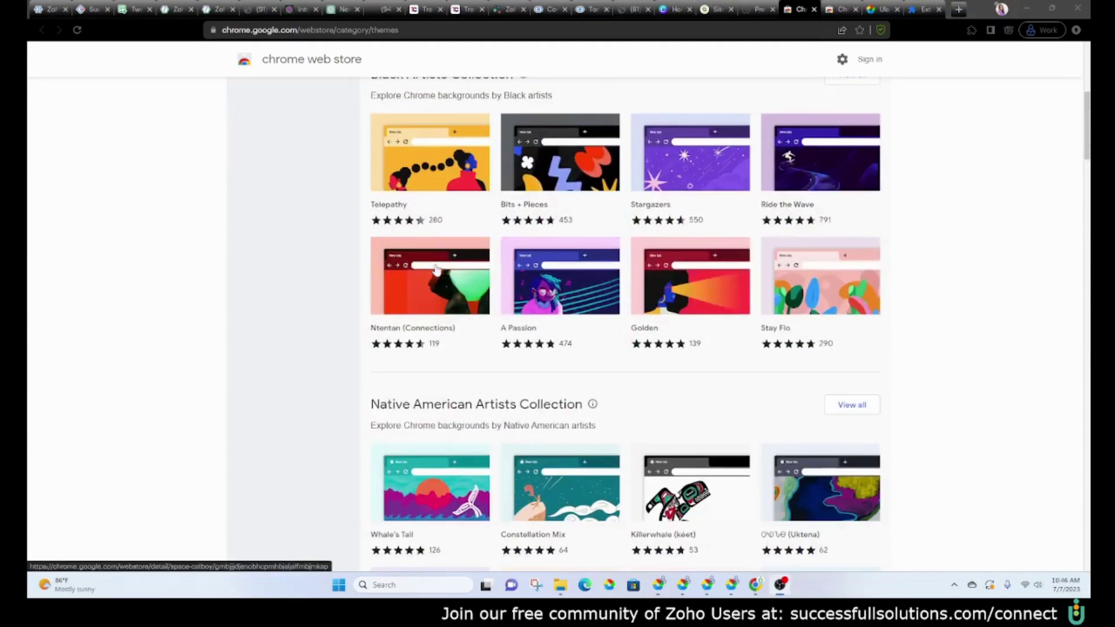
scroll(436, 262, down, 20)
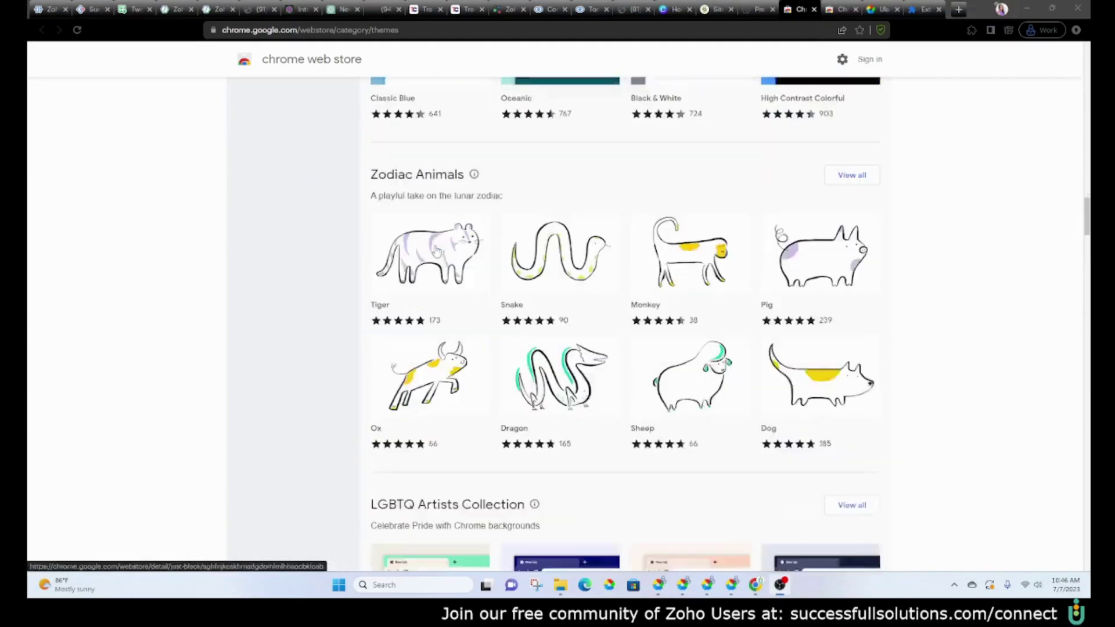
scroll(428, 225, down, 18)
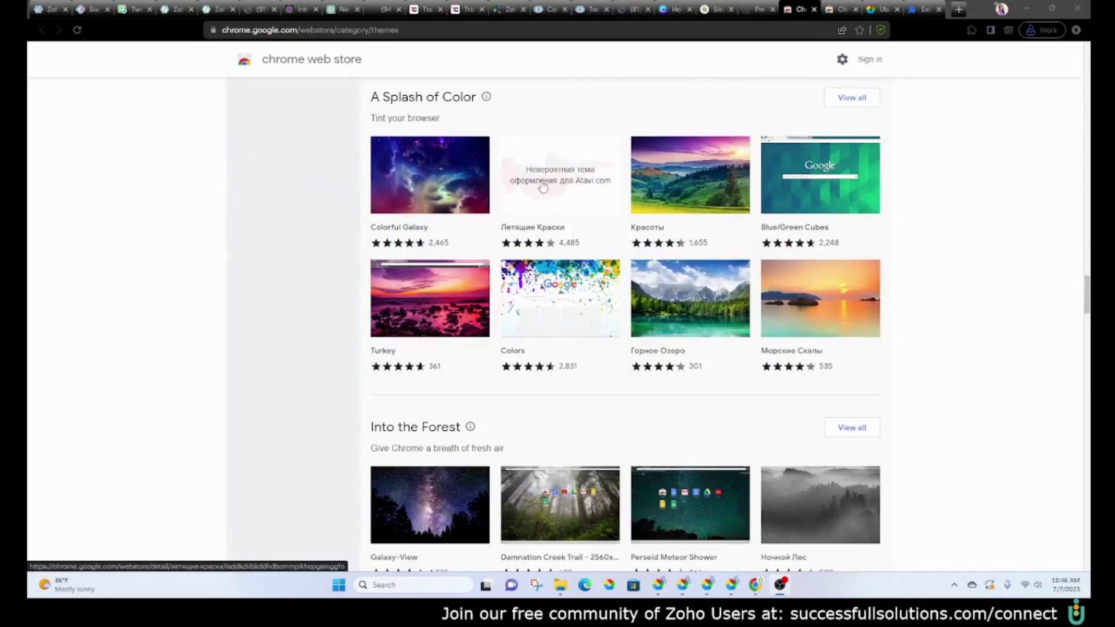
click(385, 182)
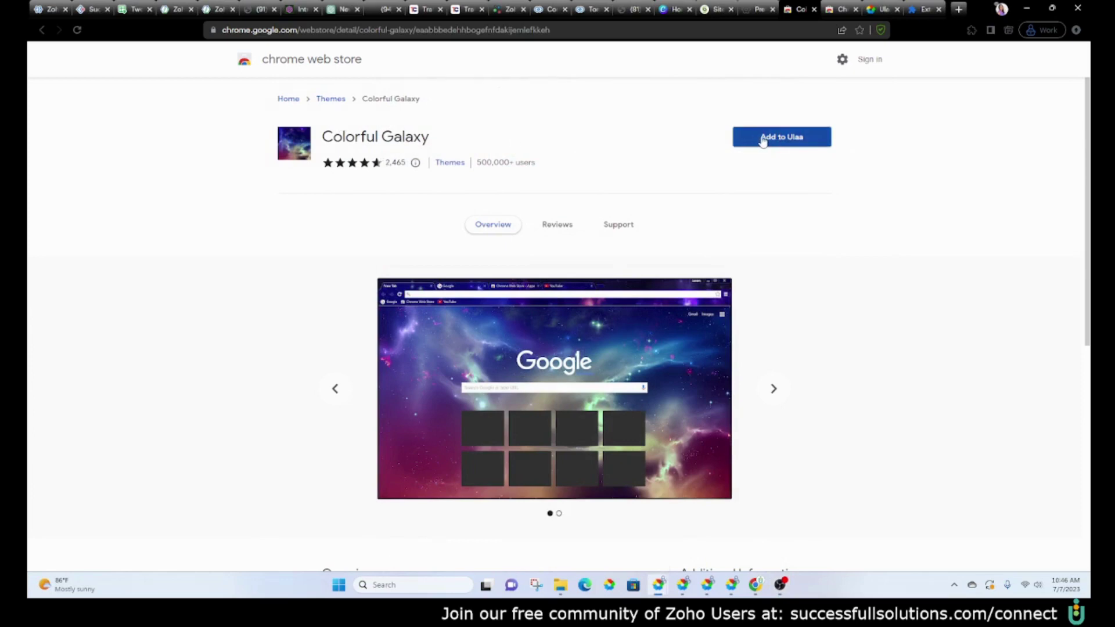
click(773, 388)
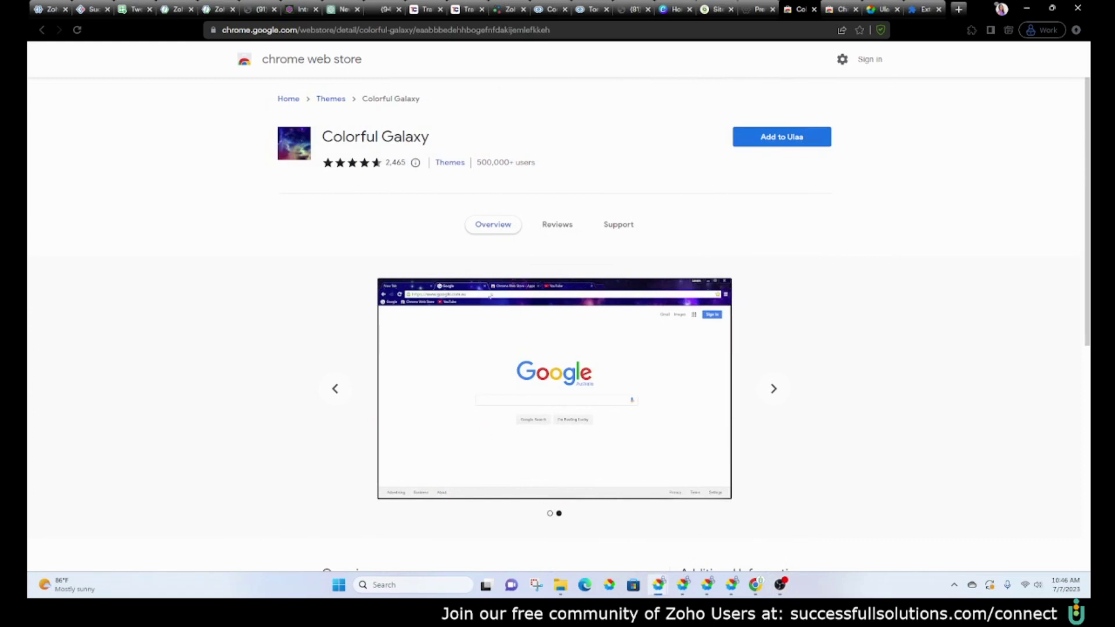
click(335, 389)
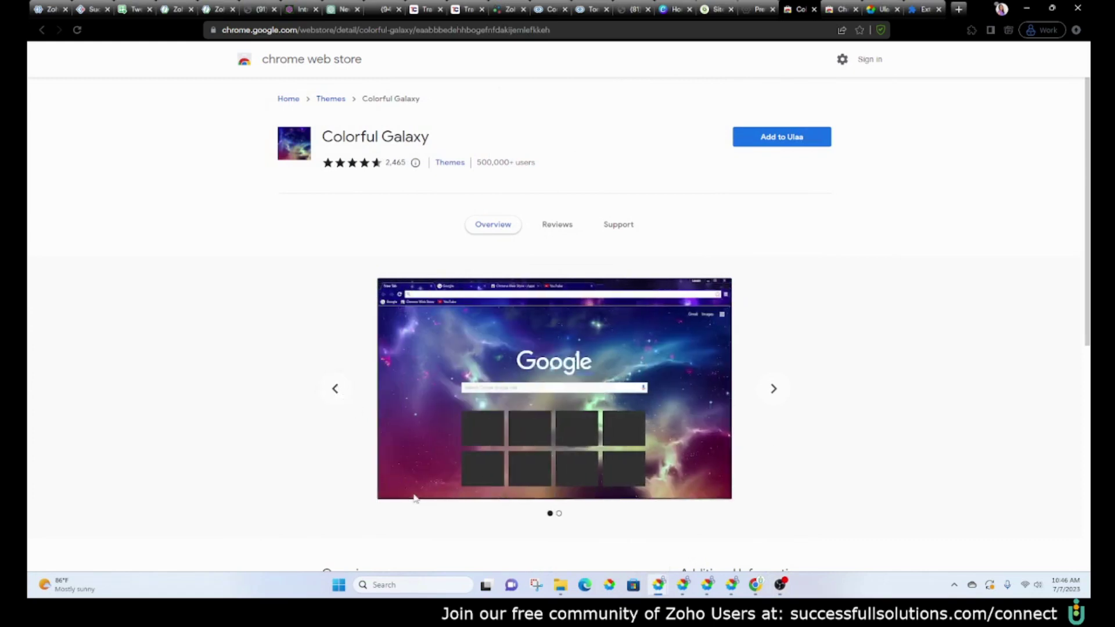
click(784, 139)
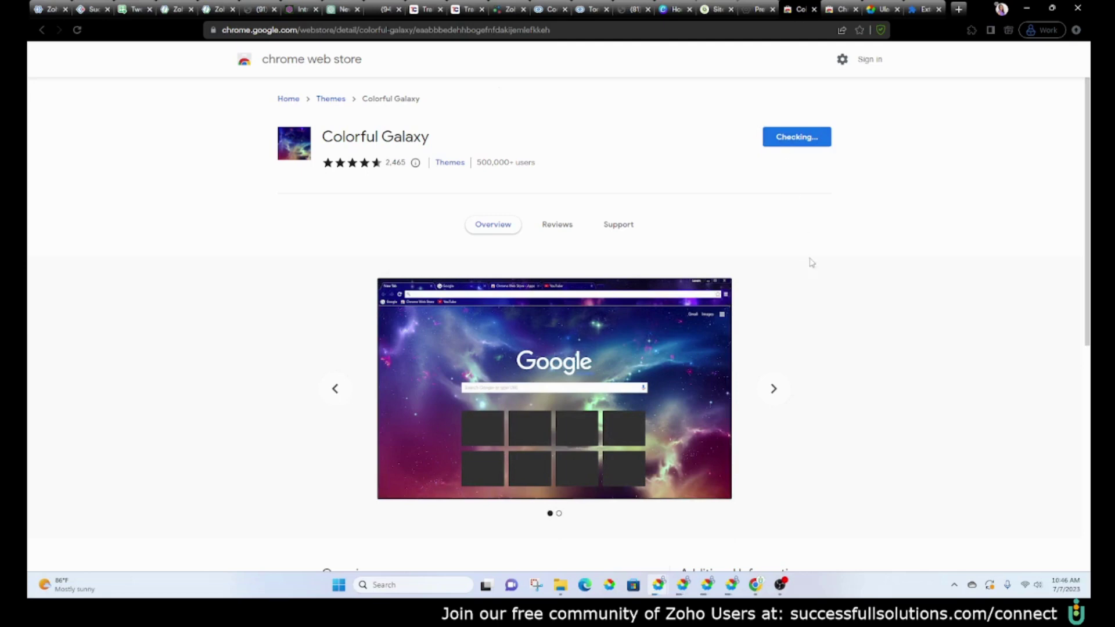